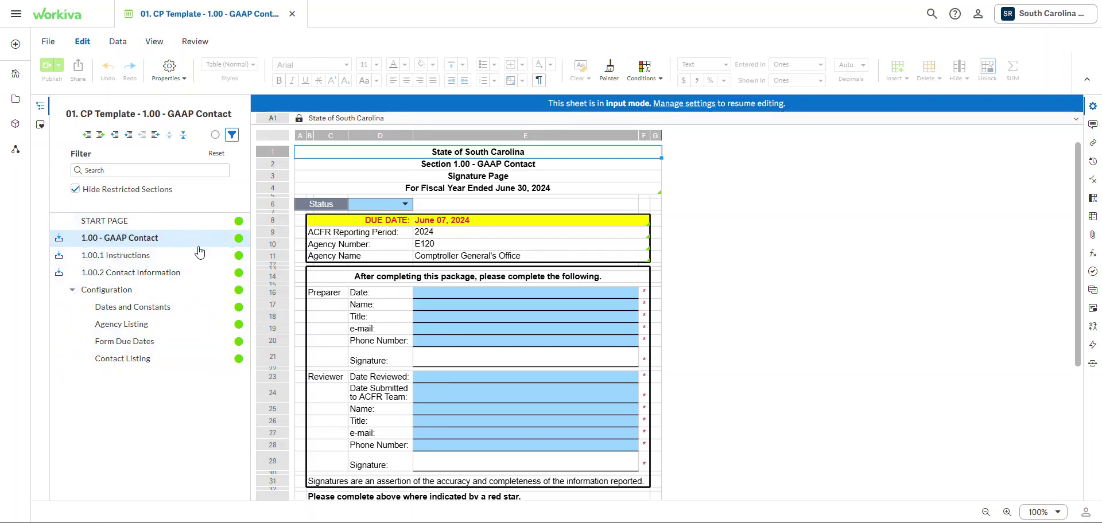
# - Open the 1.00.2 Contact Information sheet and scroll across its contact table columns
pyautogui.click(98, 279)
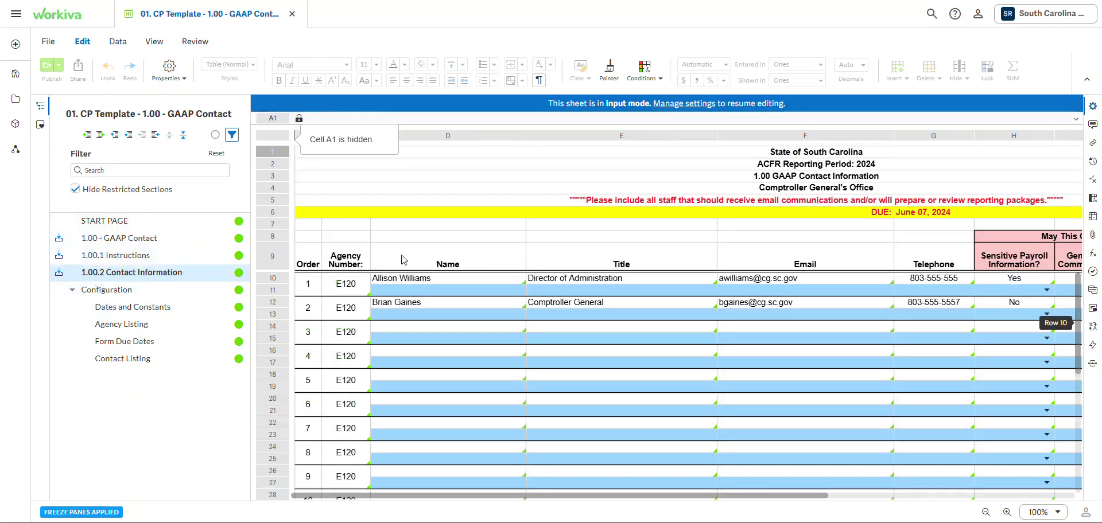
pyautogui.moveTo(539, 498); pyautogui.dragTo(551, 499)
# - Open 1.00.1 Instructions and read the year-end reporting instructions down to row 44 and back
pyautogui.click(140, 254)
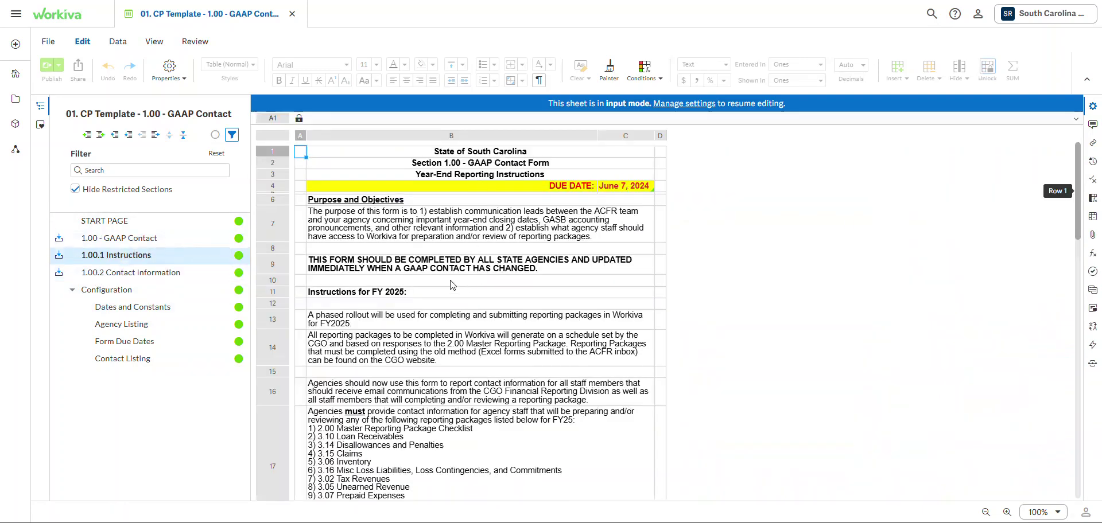
pyautogui.scroll(-3, 517, 251)
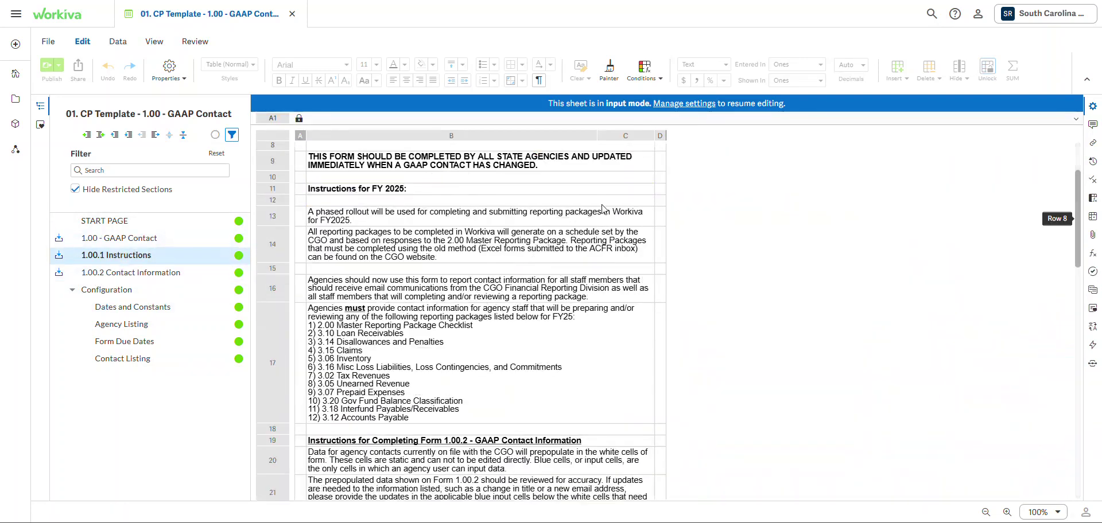
pyautogui.scroll(-5, 507, 256)
pyautogui.scroll(-10, 497, 322)
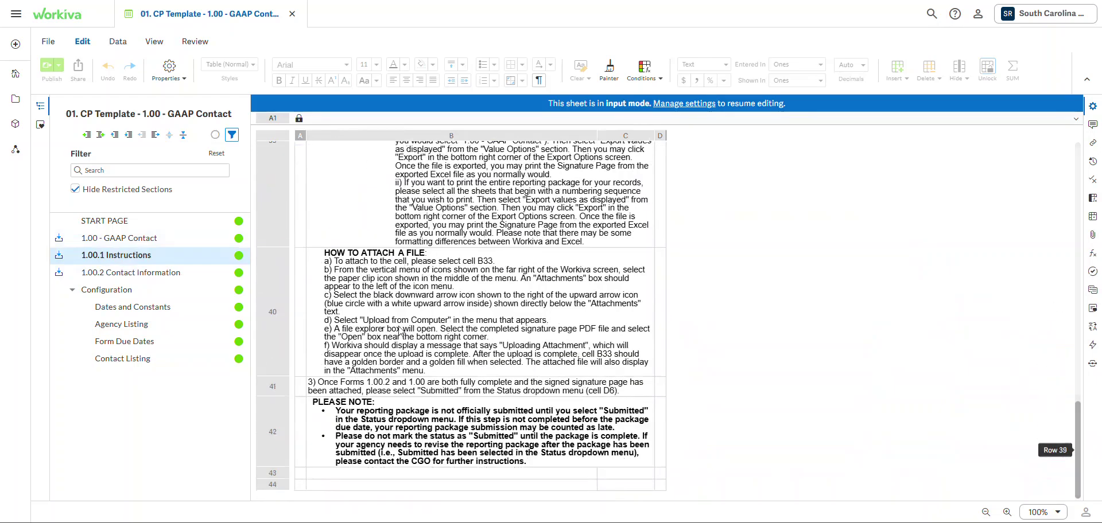
pyautogui.scroll(2, 430, 395)
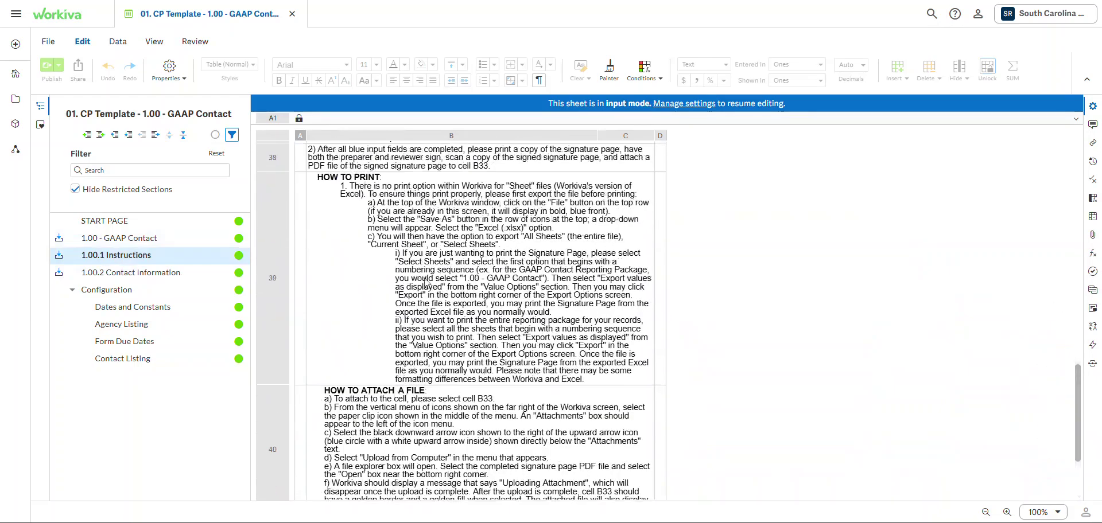
pyautogui.scroll(3, 413, 396)
pyautogui.scroll(10, 418, 395)
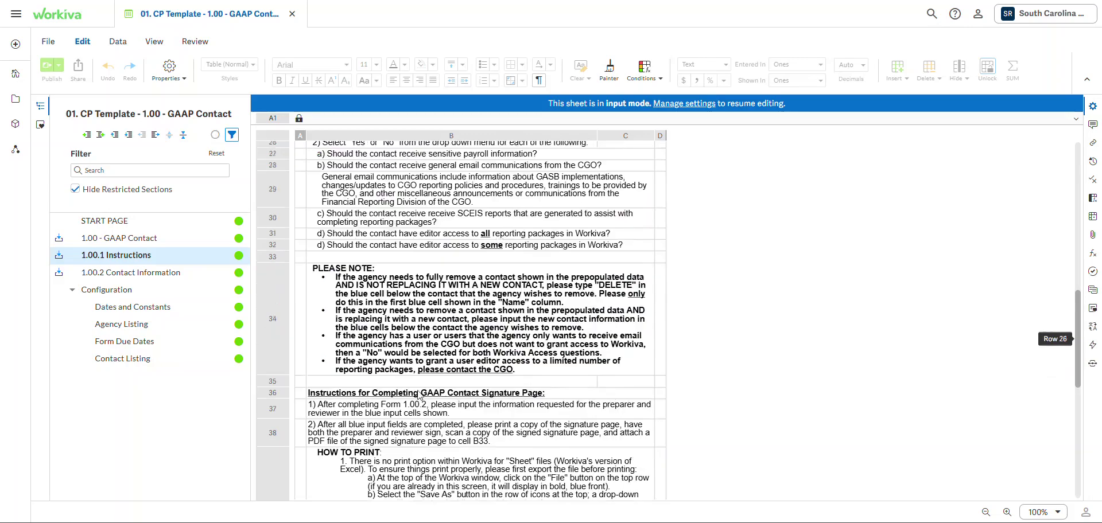
pyautogui.scroll(-2, 384, 376)
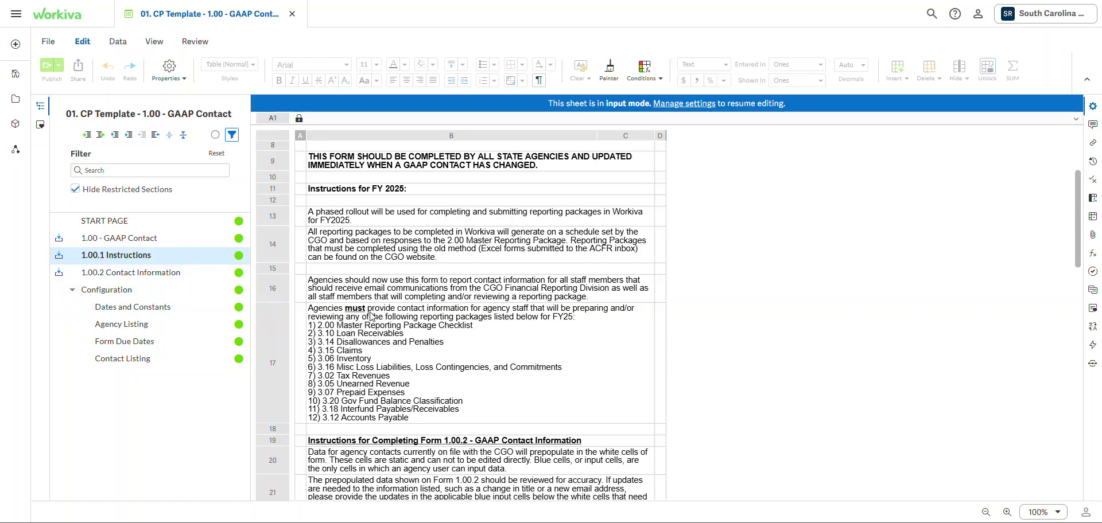
# - Return to 1.00.2 Contact Information and scroll right to the access columns, then back left
pyautogui.click(163, 274)
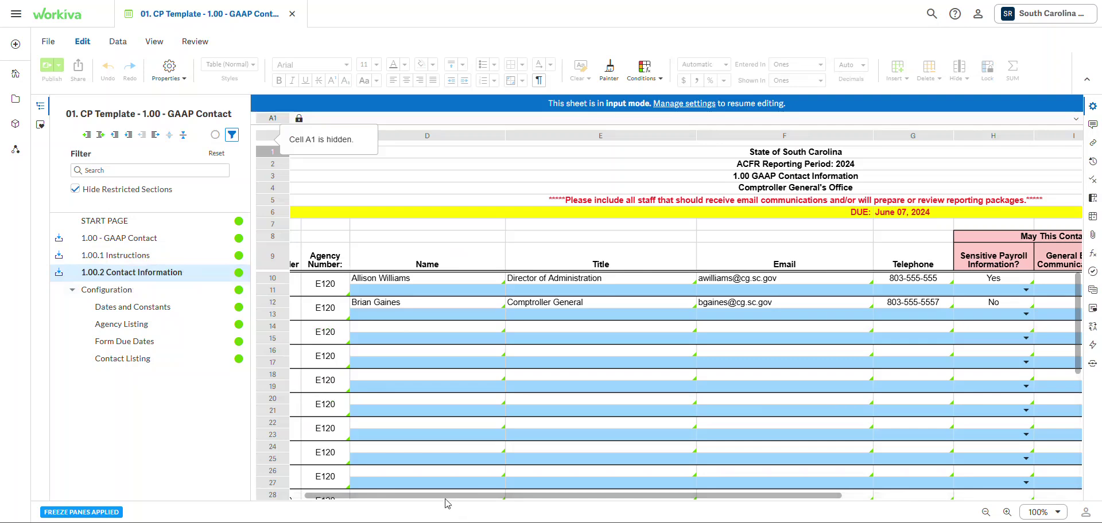
pyautogui.moveTo(517, 496); pyautogui.dragTo(761, 496)
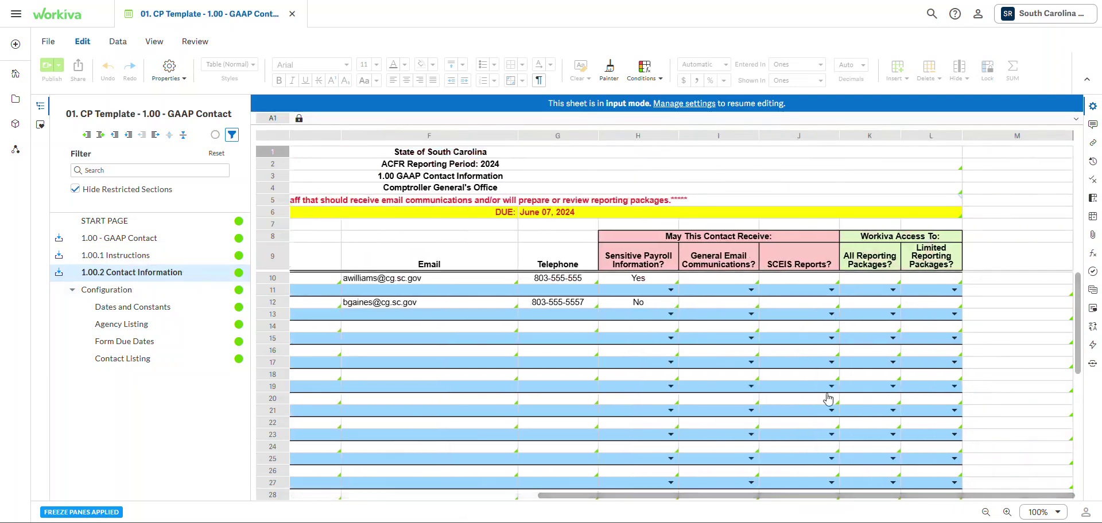
pyautogui.moveTo(756, 497); pyautogui.dragTo(508, 476)
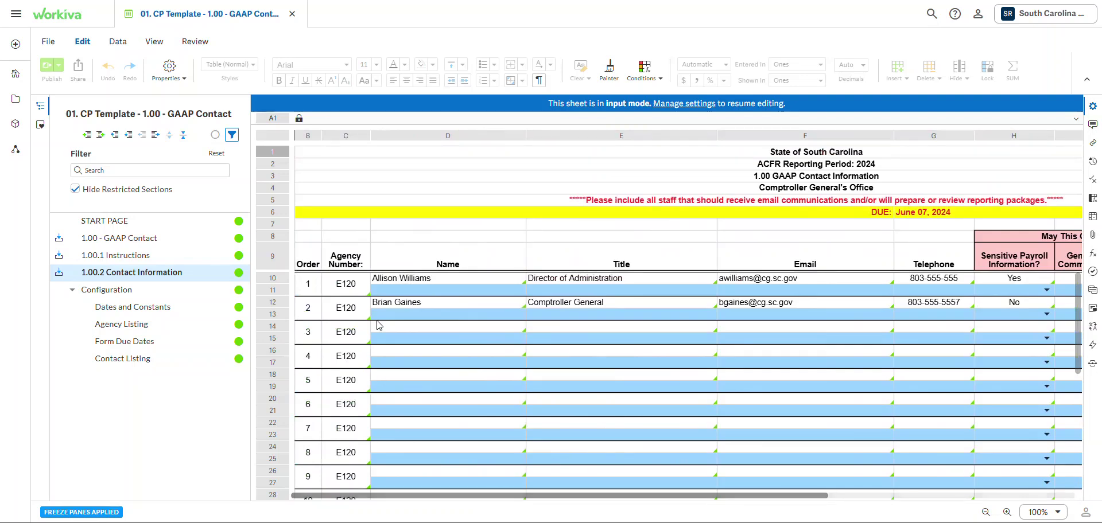
pyautogui.moveTo(386, 495); pyautogui.dragTo(320, 495)
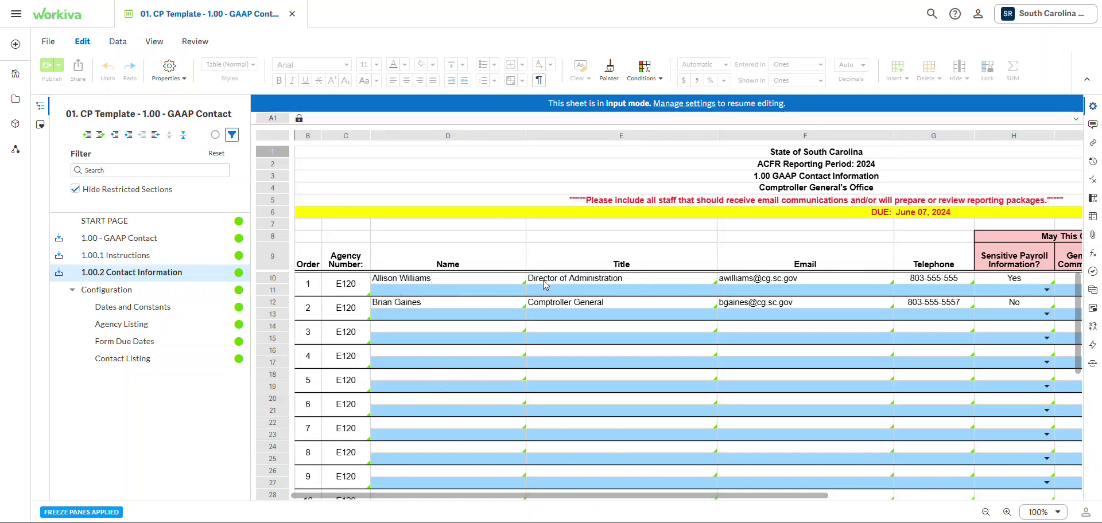
pyautogui.click(401, 292)
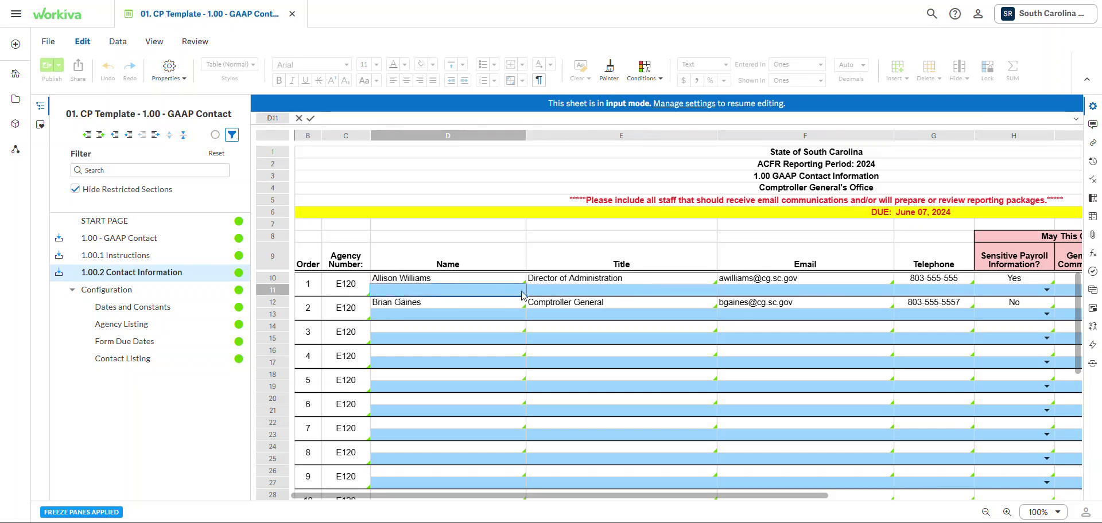
pyautogui.click(543, 294)
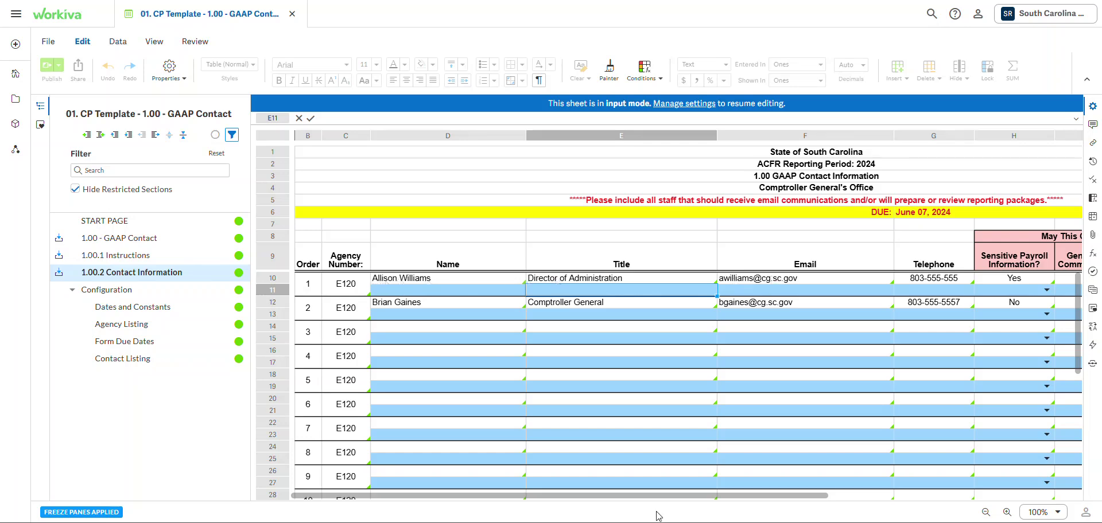
pyautogui.moveTo(633, 496); pyautogui.dragTo(603, 505)
pyautogui.click(455, 295)
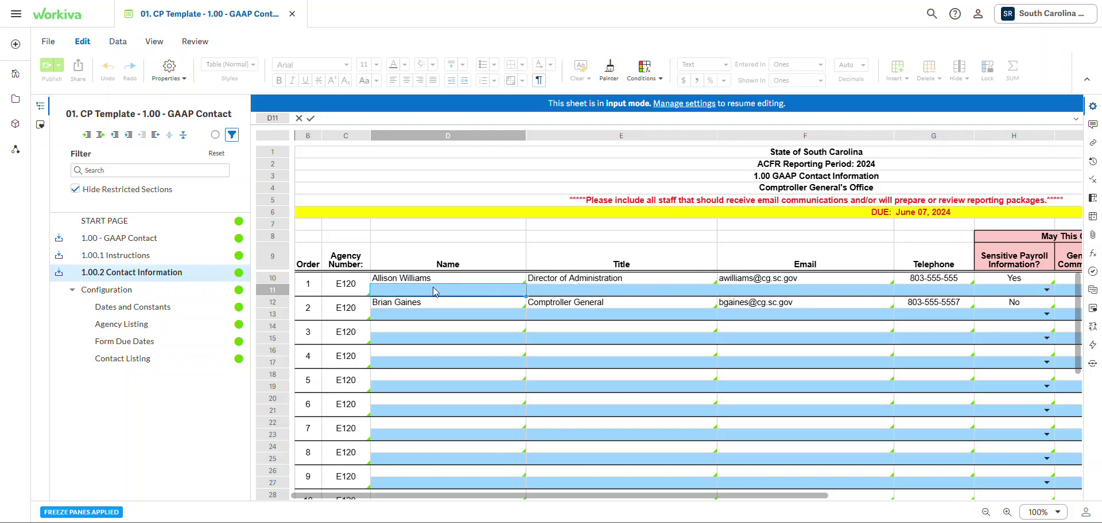
pyautogui.click(560, 291)
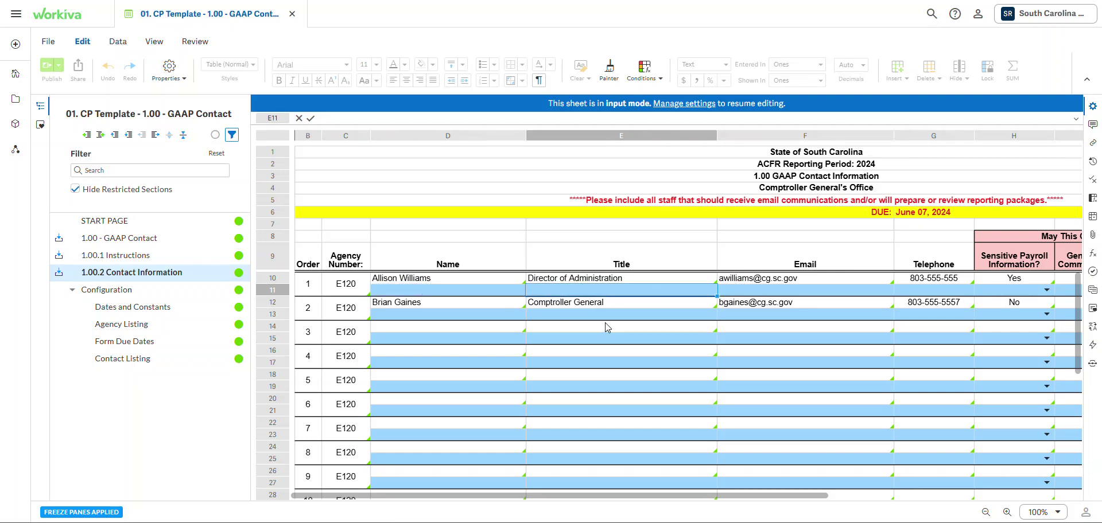
pyautogui.write('HR Directo')
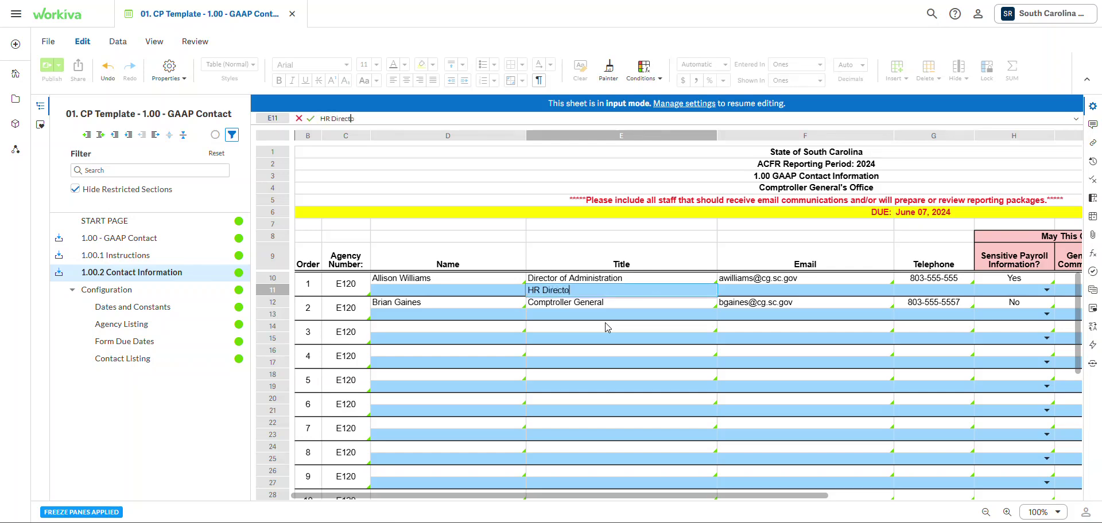
pyautogui.write('r')
pyautogui.press('Return')
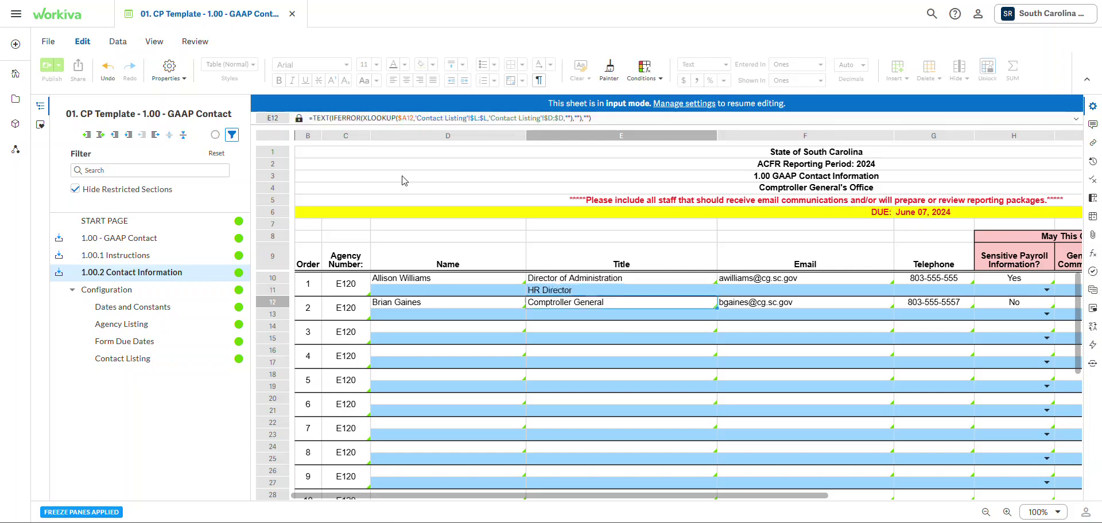
pyautogui.doubleClick(534, 292)
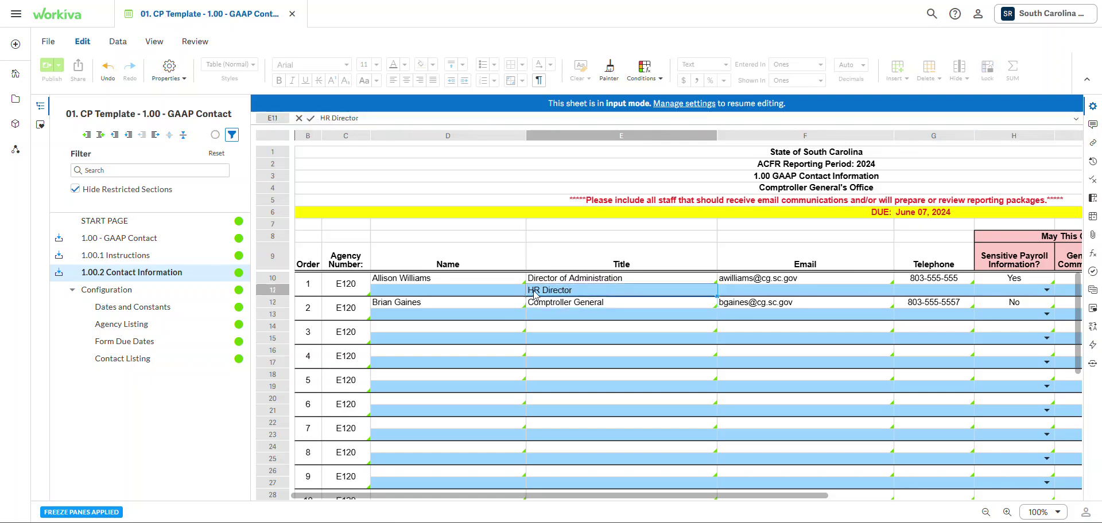
pyautogui.hotkey('ctrl', 'a')
pyautogui.press('BackSpace')
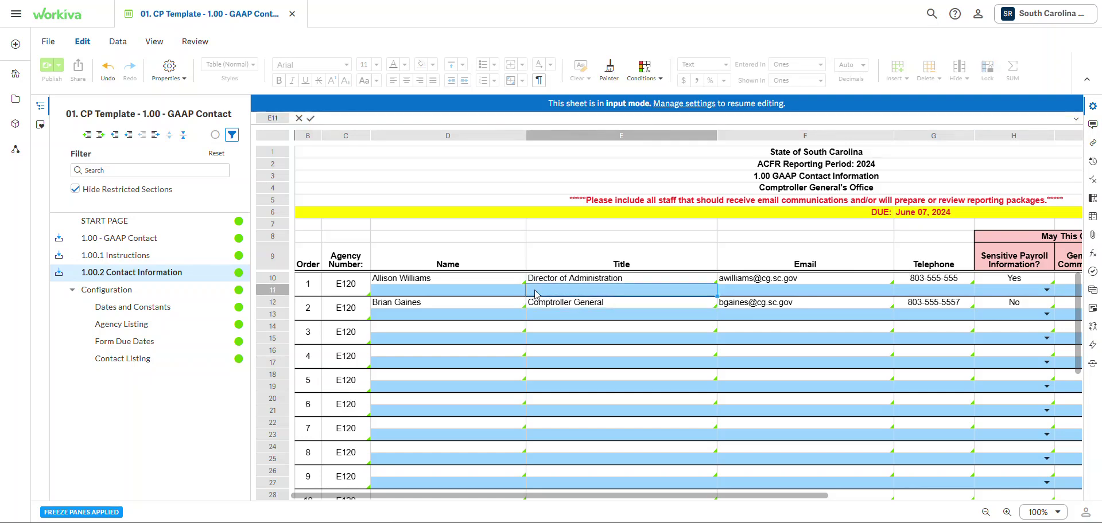
pyautogui.click(404, 295)
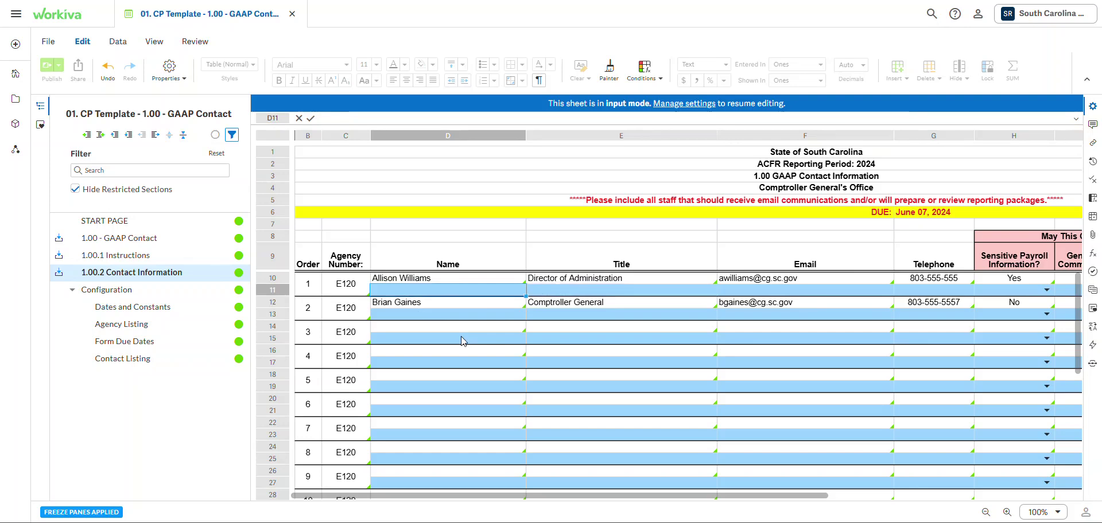
pyautogui.write('DELETE')
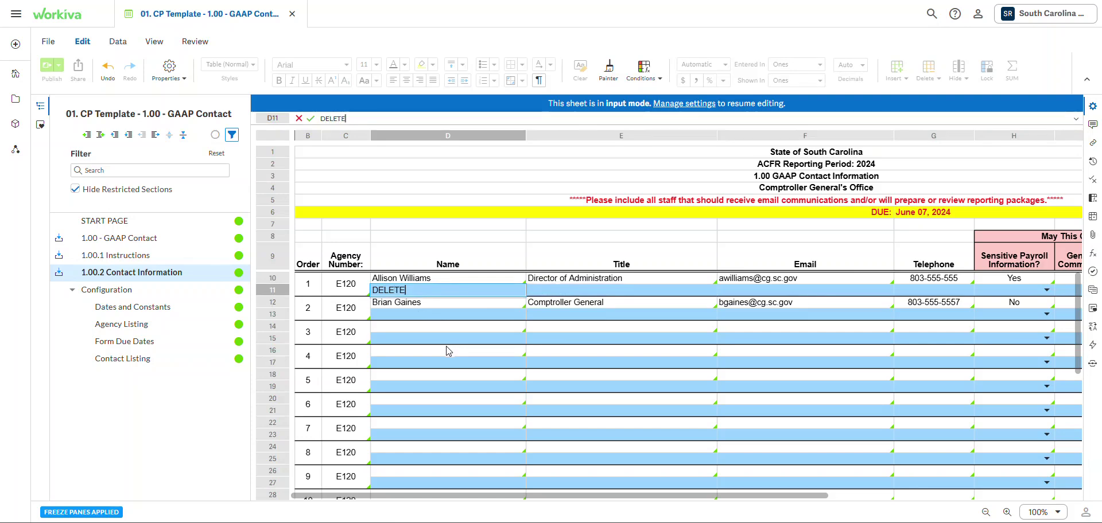
pyautogui.click(449, 352)
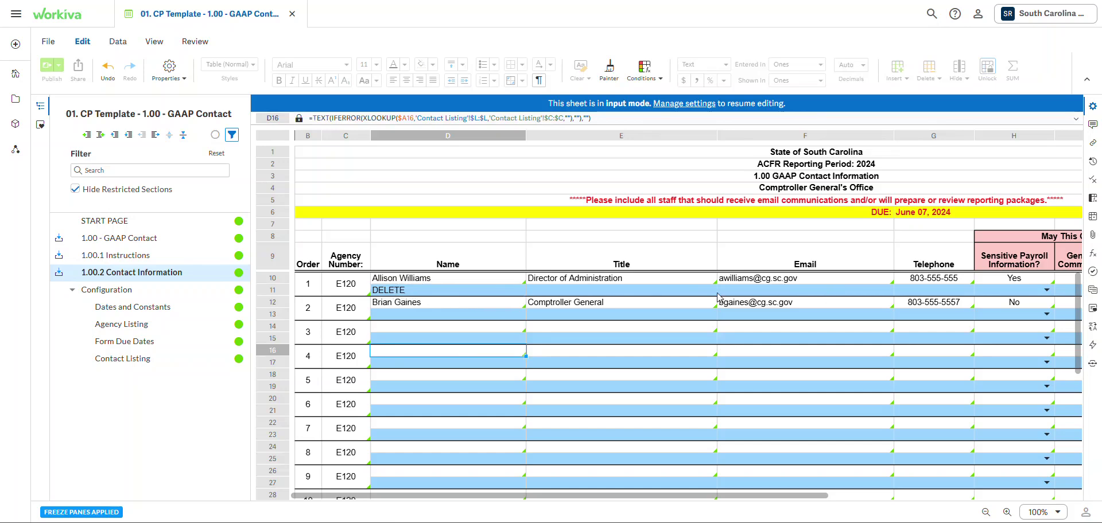
pyautogui.doubleClick(389, 290)
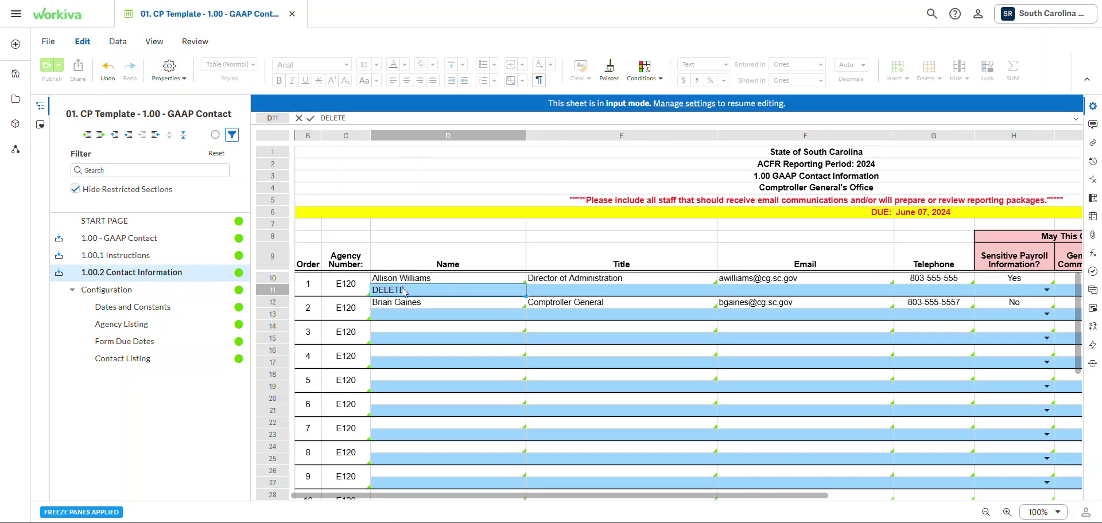
pyautogui.hotkey('ctrl', 'a')
pyautogui.press('BackSpace')
pyautogui.click(384, 331)
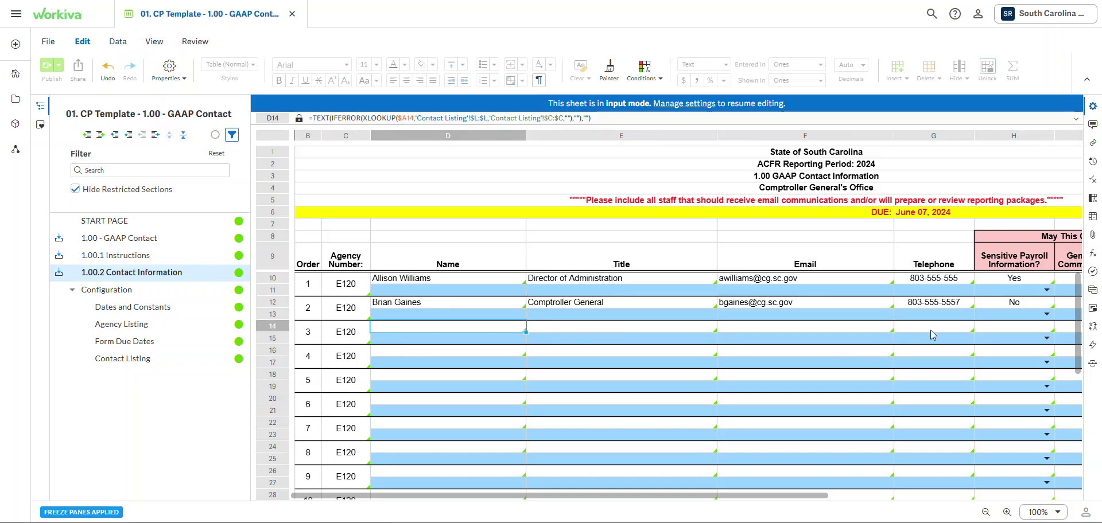
pyautogui.click(411, 338)
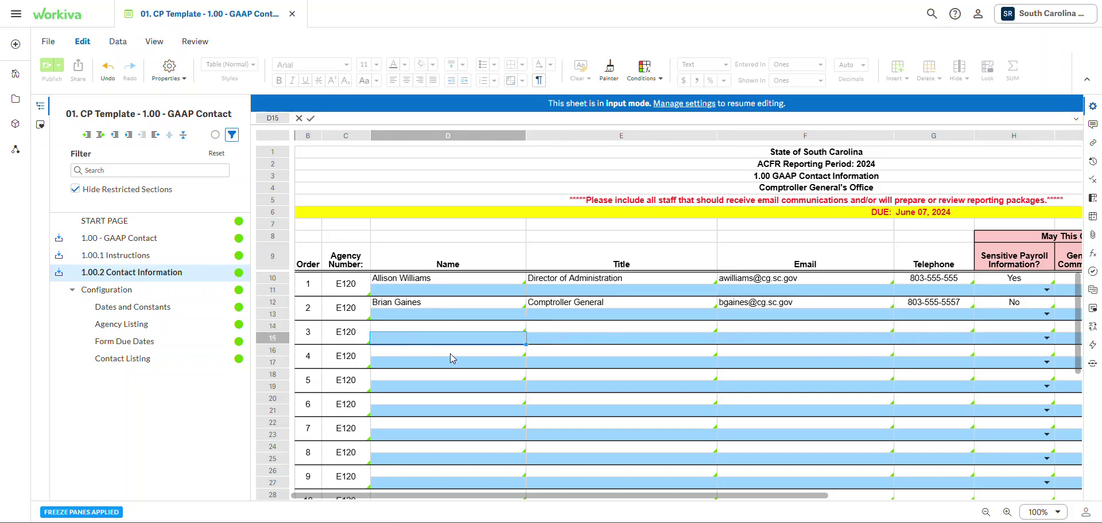
pyautogui.write('new cont')
pyautogui.write('act')
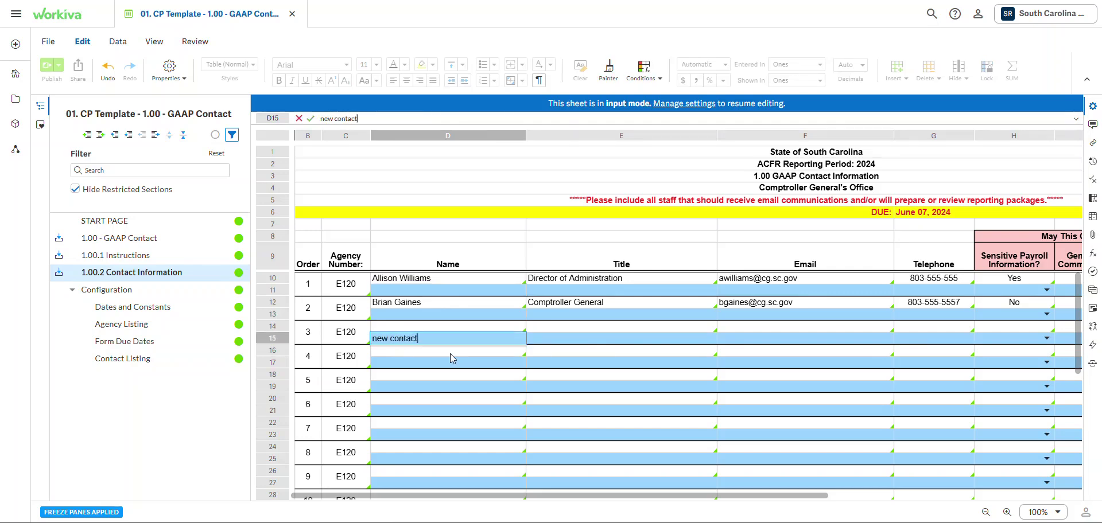
pyautogui.press('Tab')
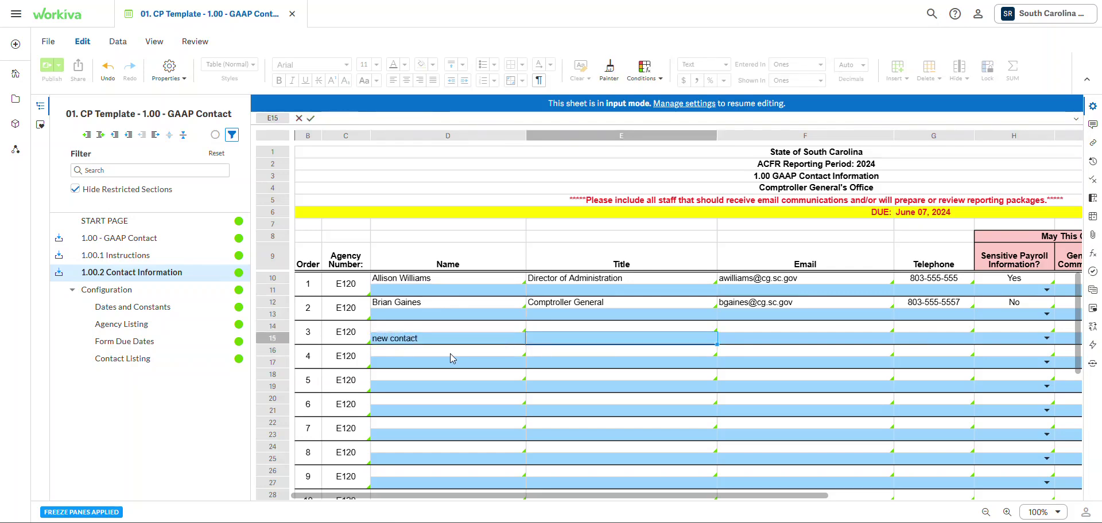
pyautogui.write('CFO')
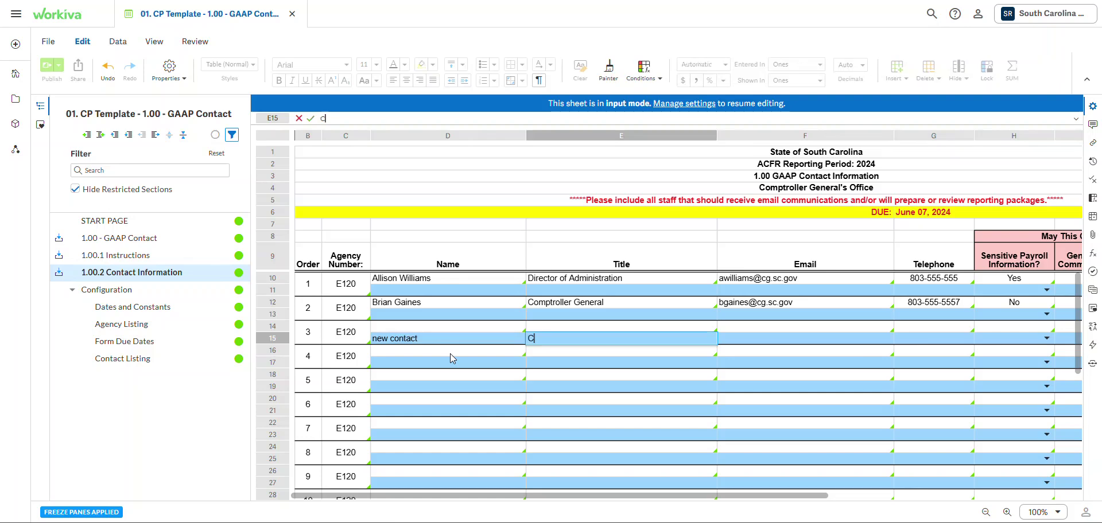
pyautogui.press('Tab')
pyautogui.write(';sldfjkl')
pyautogui.press('BackSpace')
pyautogui.press('BackSpace')
pyautogui.press('BackSpace')
pyautogui.press('BackSpace')
pyautogui.press('BackSpace')
pyautogui.press('BackSpace')
pyautogui.press('BackSpace')
pyautogui.press('BackSpace')
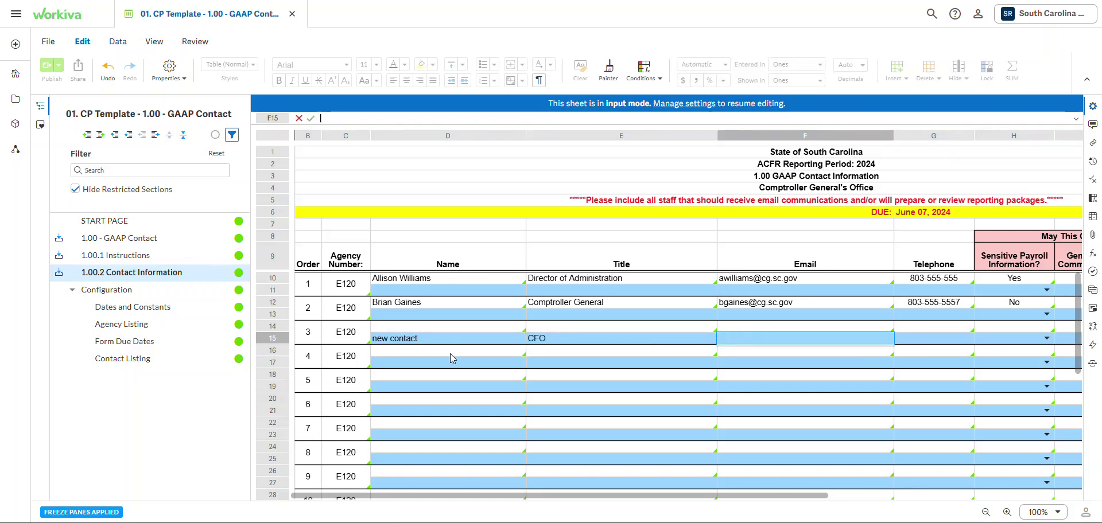
pyautogui.click(537, 341)
pyautogui.press('Delete')
pyautogui.click(482, 343)
pyautogui.press('Delete')
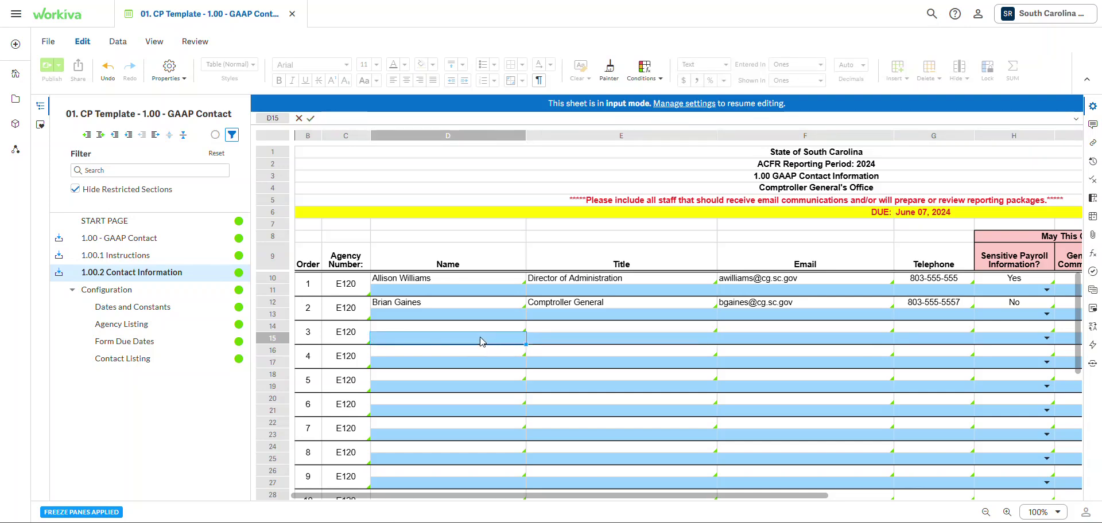
pyautogui.press('Down')
pyautogui.press('Down')
pyautogui.press('Down')
pyautogui.press('Down')
pyautogui.press('Down')
pyautogui.press('Down')
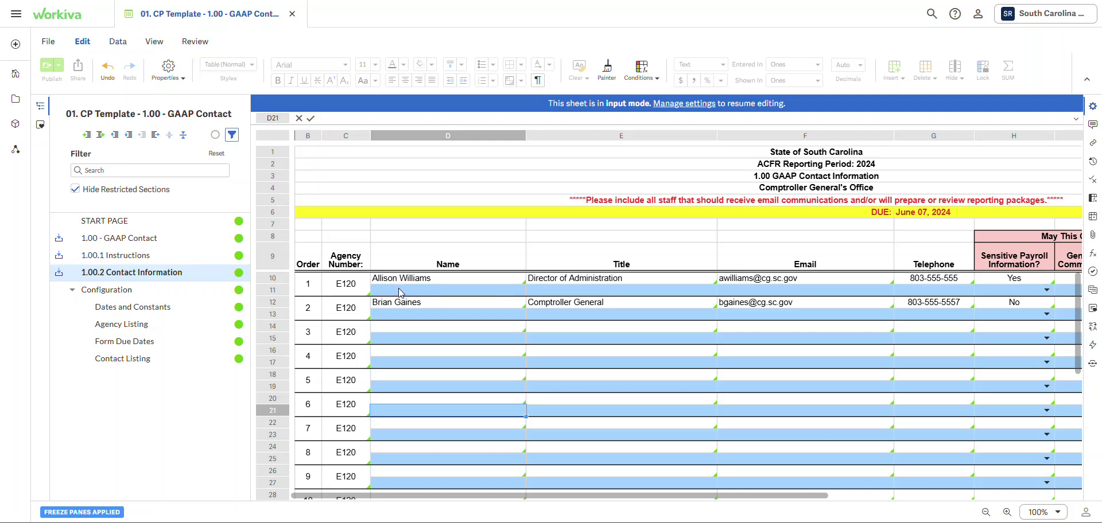
pyautogui.click(400, 290)
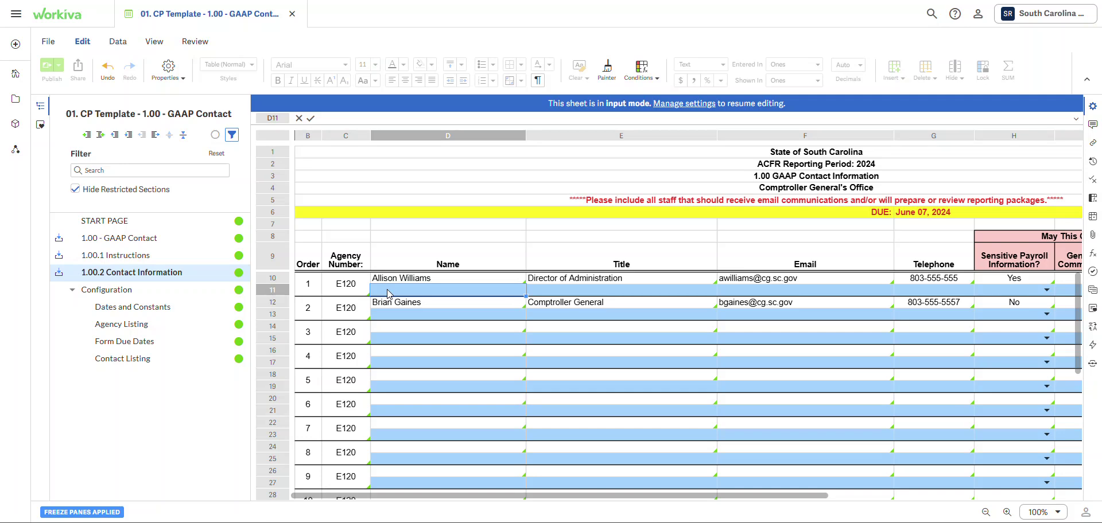
# - Enter a new contact's full name in D11 and their e-mail address in F11
pyautogui.doubleClick(388, 292)
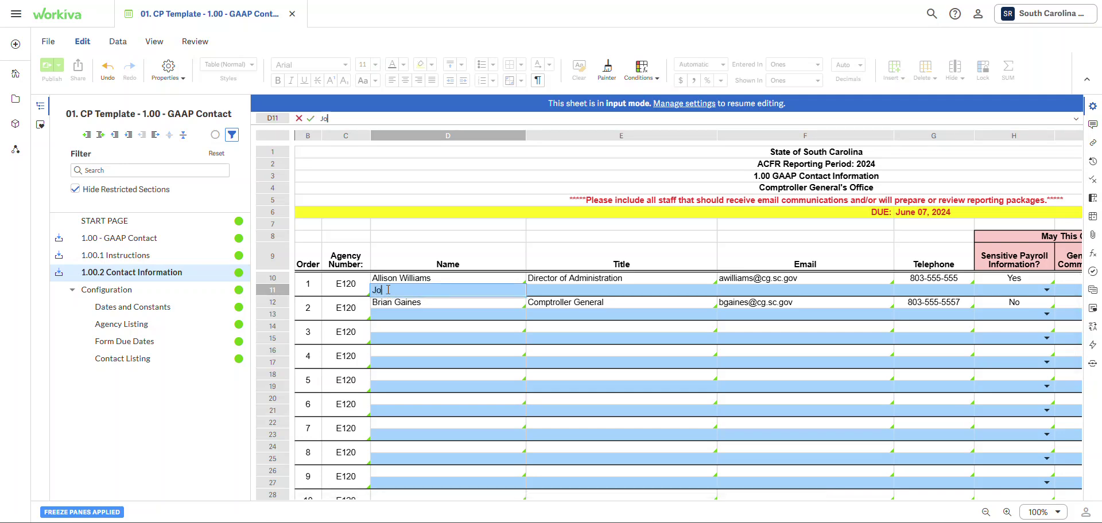
pyautogui.press('Tab')
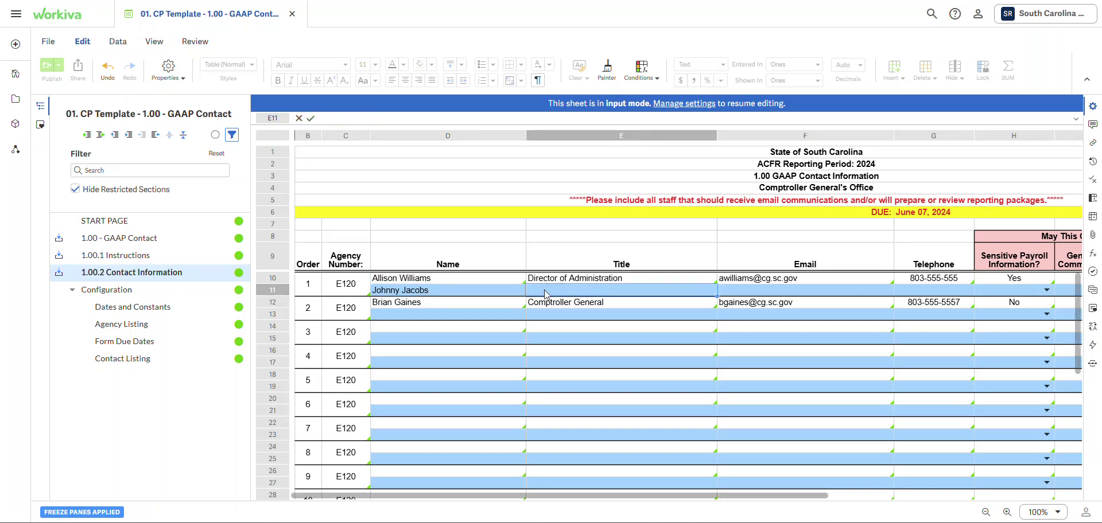
pyautogui.click(726, 290)
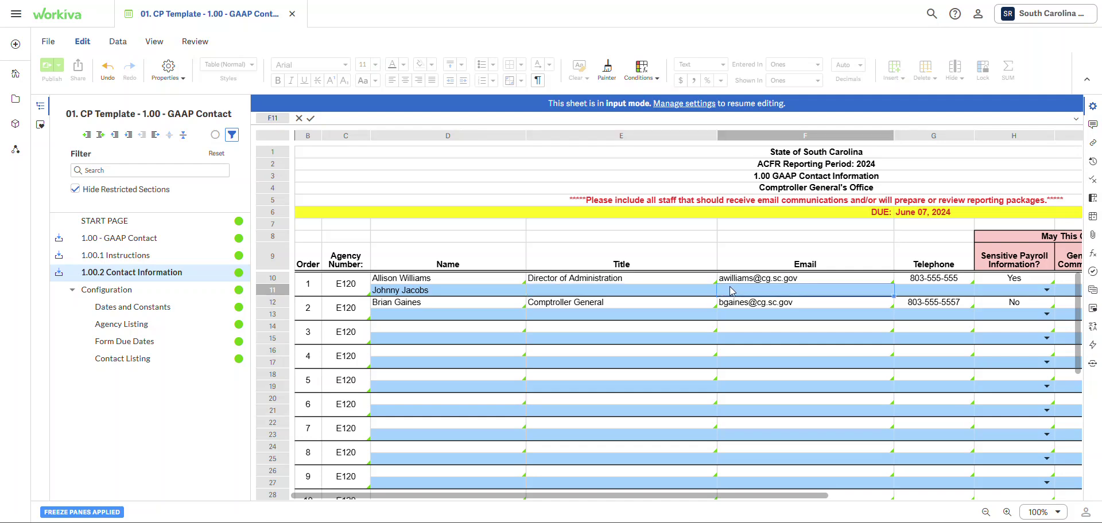
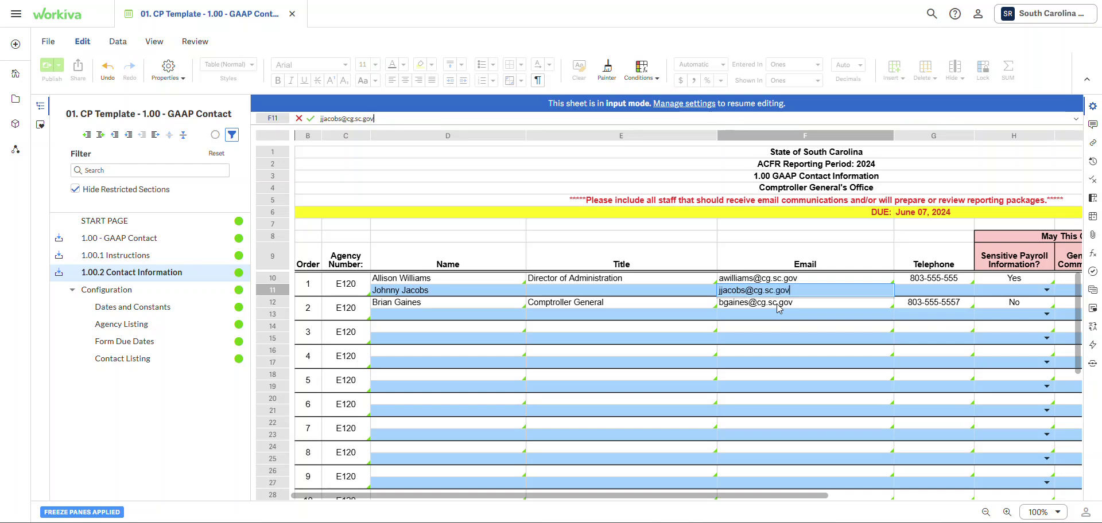
pyautogui.press('Tab')
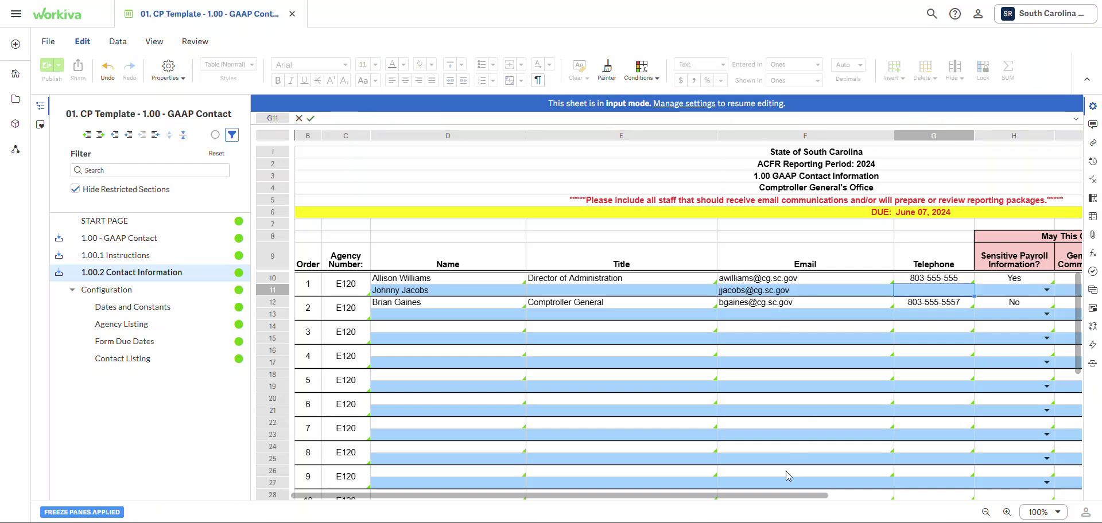
pyautogui.moveTo(740, 497); pyautogui.dragTo(826, 499)
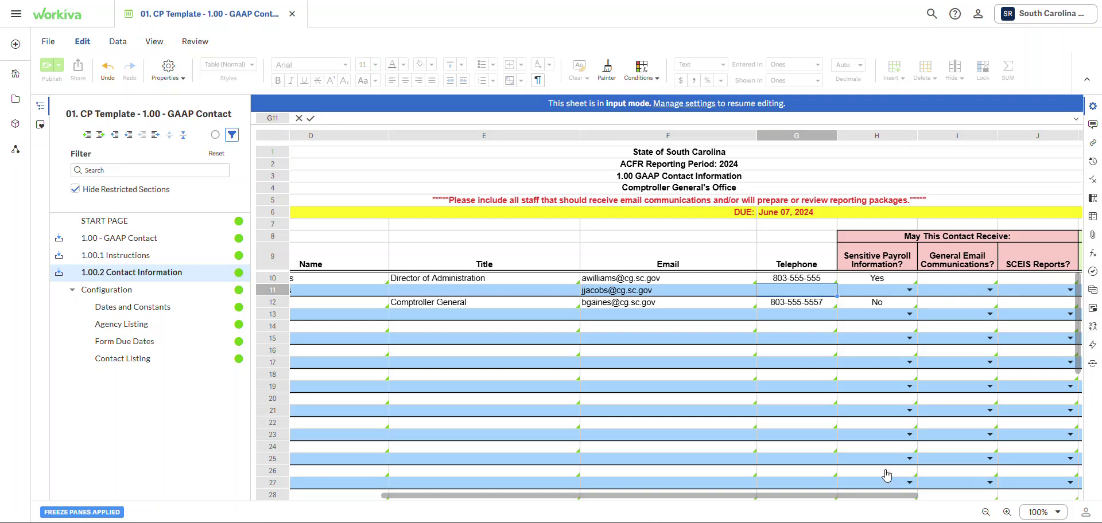
# - Answer Yes for General Email and SCEIS Reports, and No for All Reporting Packages, in row 11
pyautogui.hscroll(3, 945, 368)
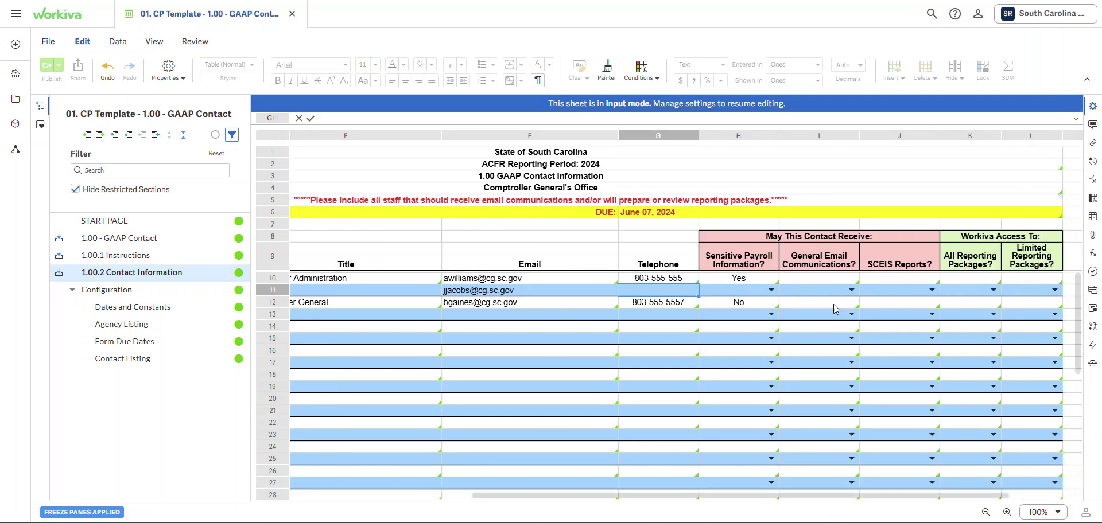
pyautogui.click(851, 291)
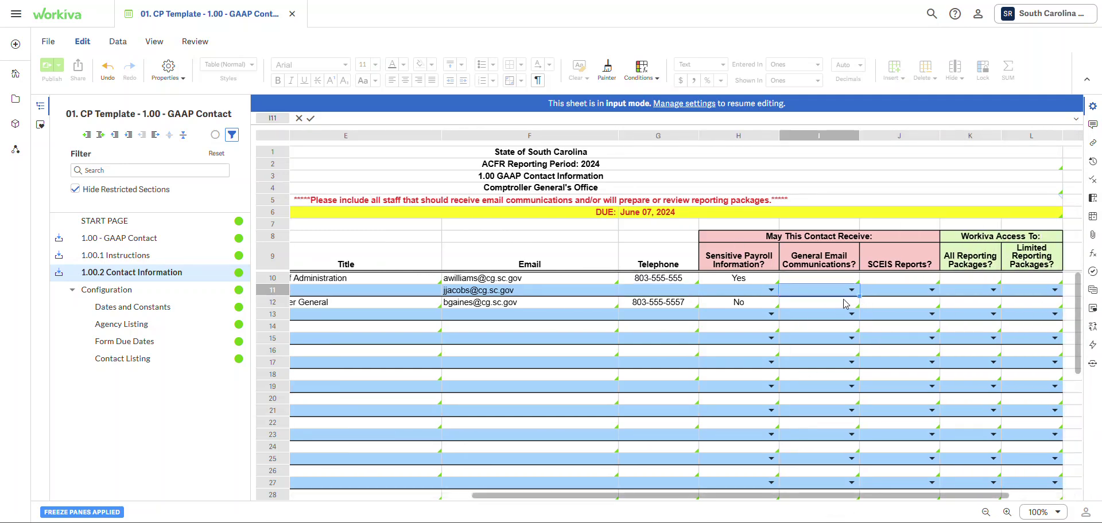
pyautogui.press('Return')
pyautogui.click(929, 293)
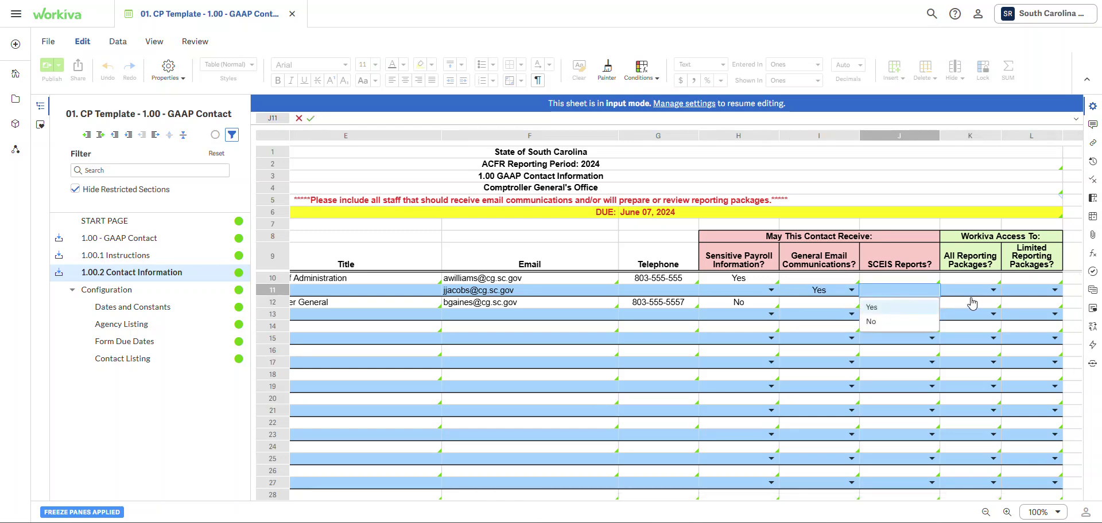
pyautogui.press('Return')
pyautogui.click(993, 291)
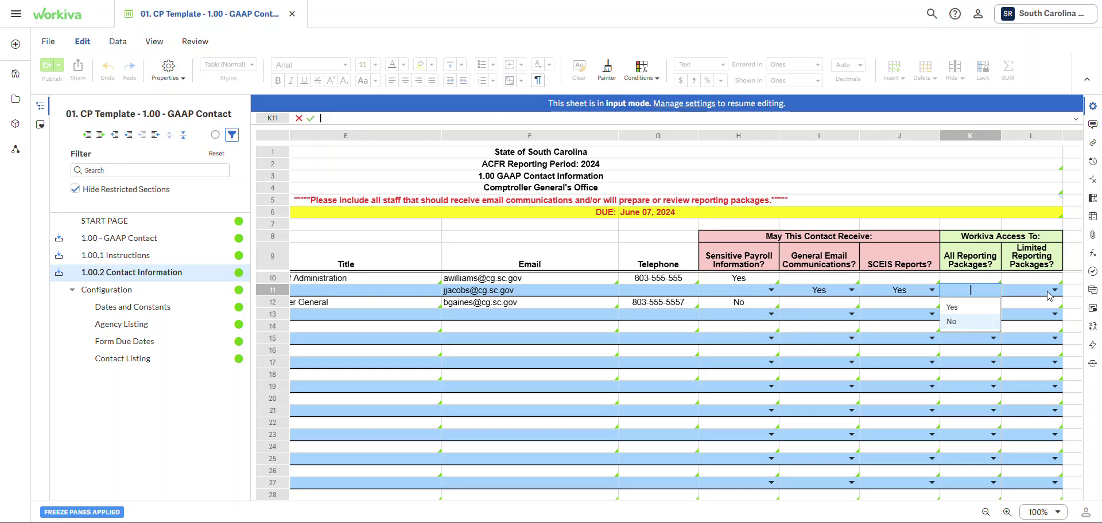
pyautogui.press('Return')
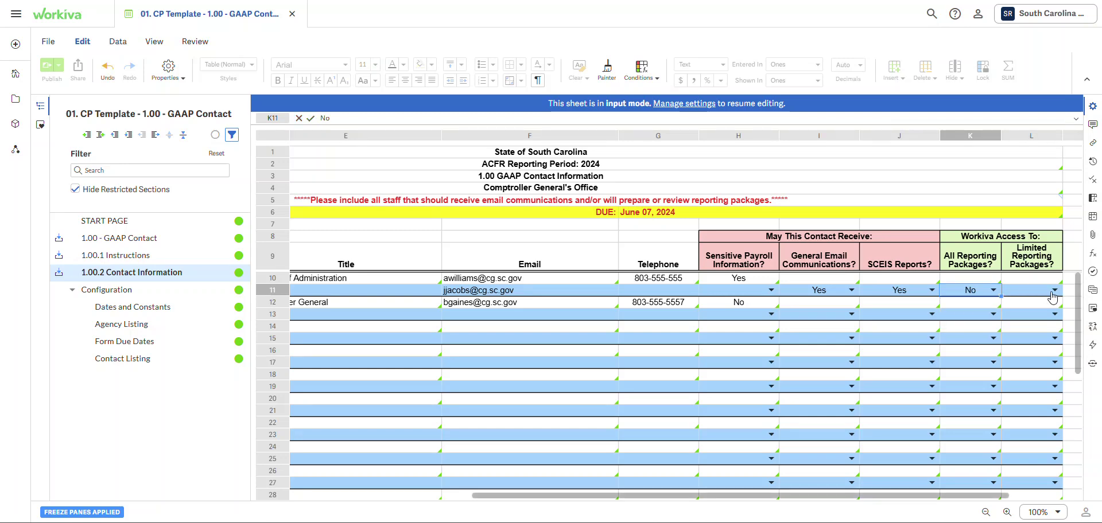
# - Set Limited Reporting Packages to No and correct All Reporting Packages to Yes
pyautogui.click(1052, 293)
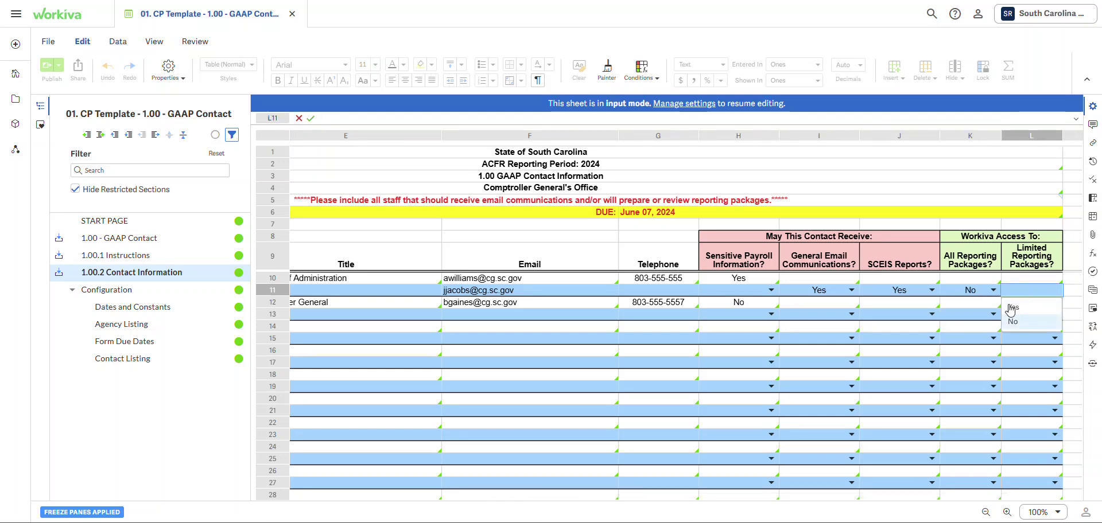
pyautogui.click(1013, 321)
pyautogui.press('Left')
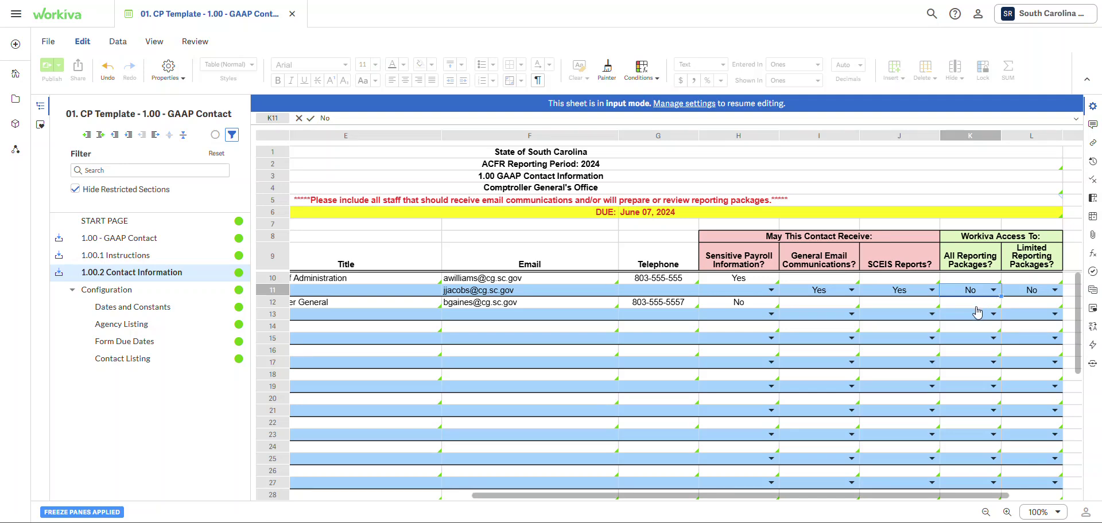
pyautogui.press('Return')
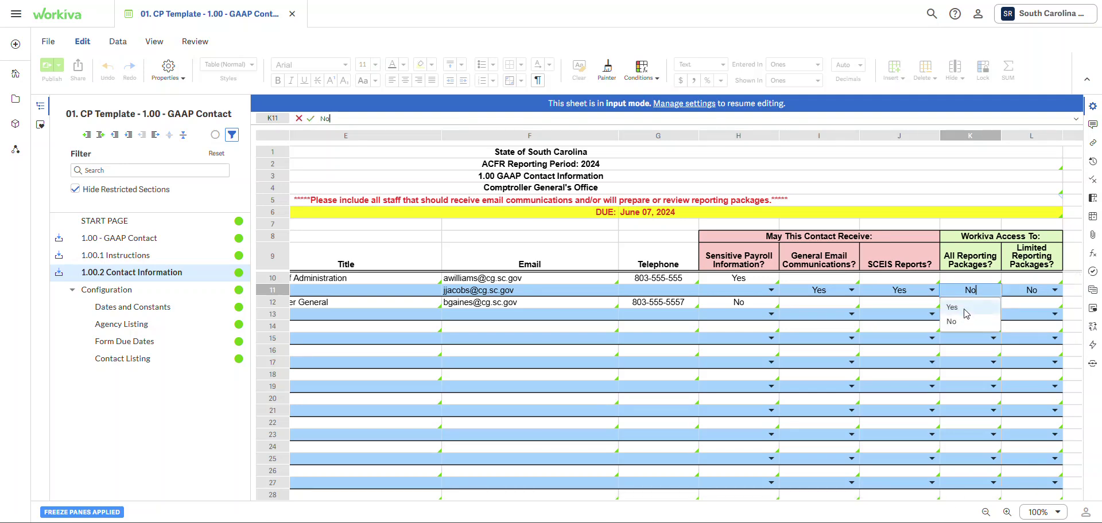
pyautogui.click(966, 313)
pyautogui.moveTo(807, 497); pyautogui.dragTo(619, 502)
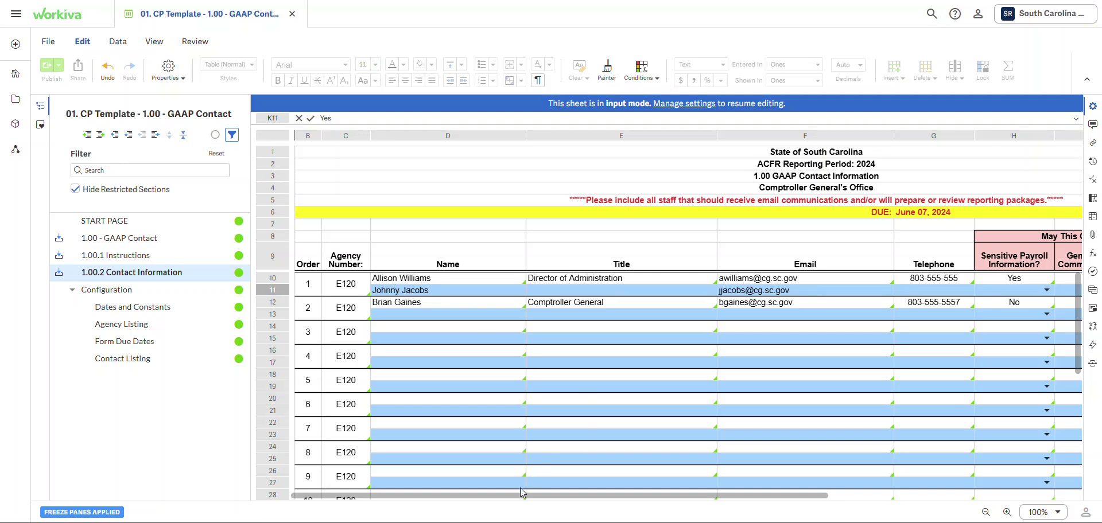
# - Scroll back left and select D15, with row 11's new contact entries cleared
pyautogui.moveTo(509, 498); pyautogui.dragTo(457, 502)
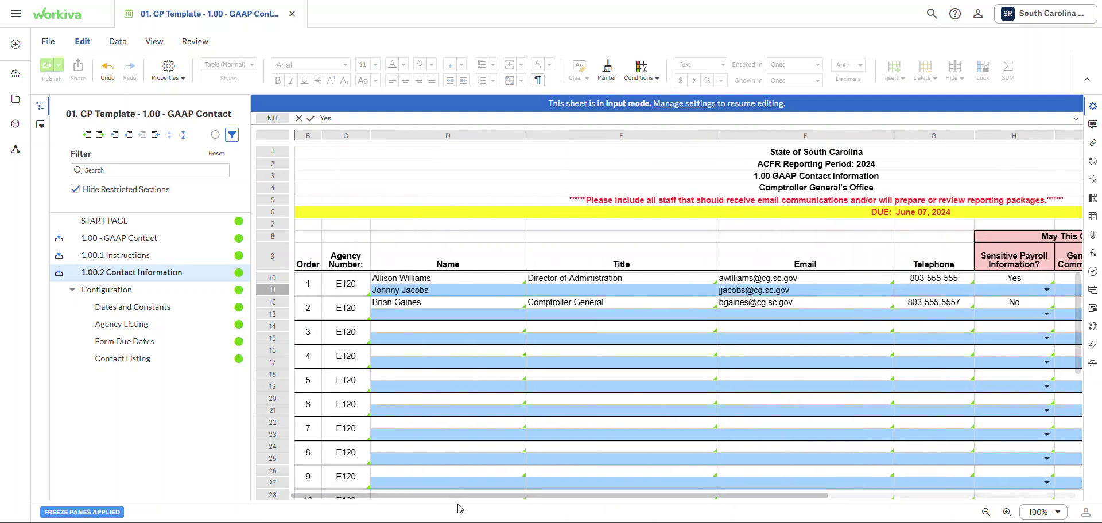
pyautogui.click(413, 338)
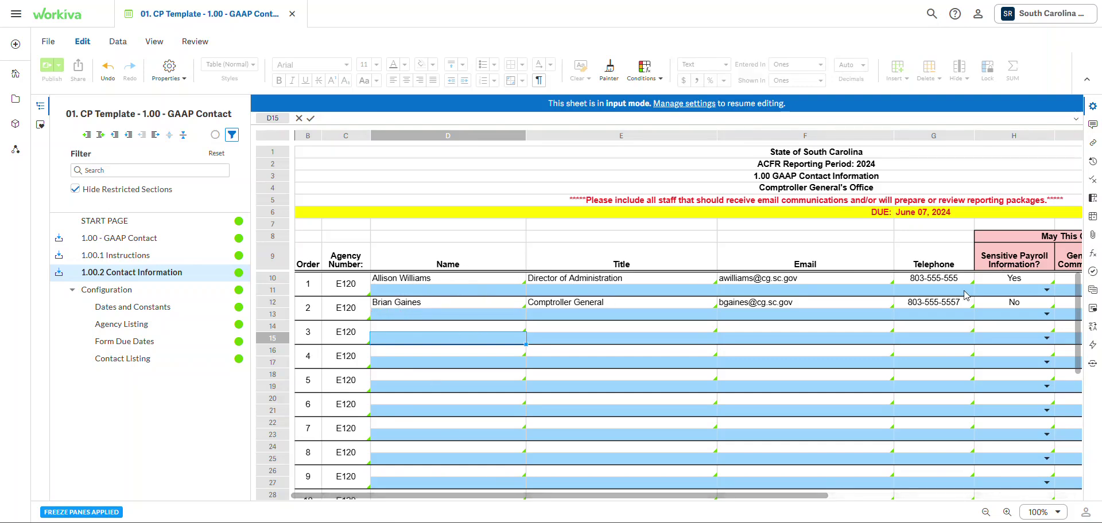
pyautogui.moveTo(546, 496); pyautogui.dragTo(568, 497)
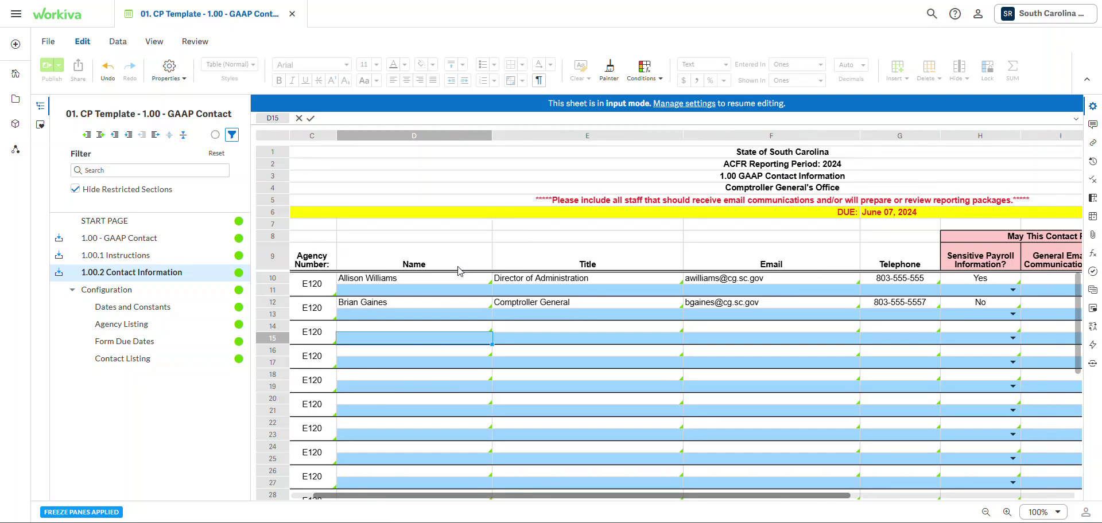
pyautogui.click(564, 258)
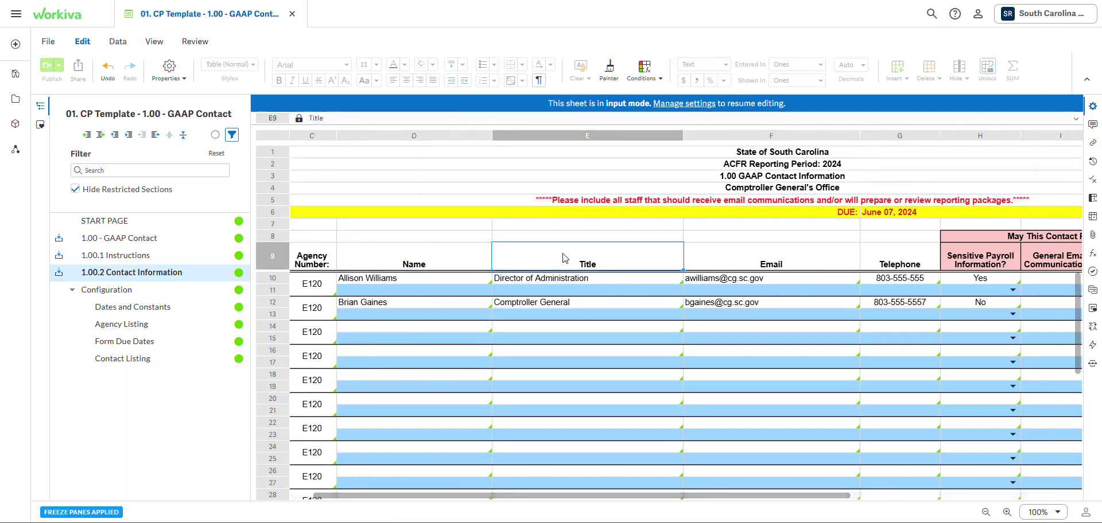
pyautogui.click(804, 256)
pyautogui.click(921, 258)
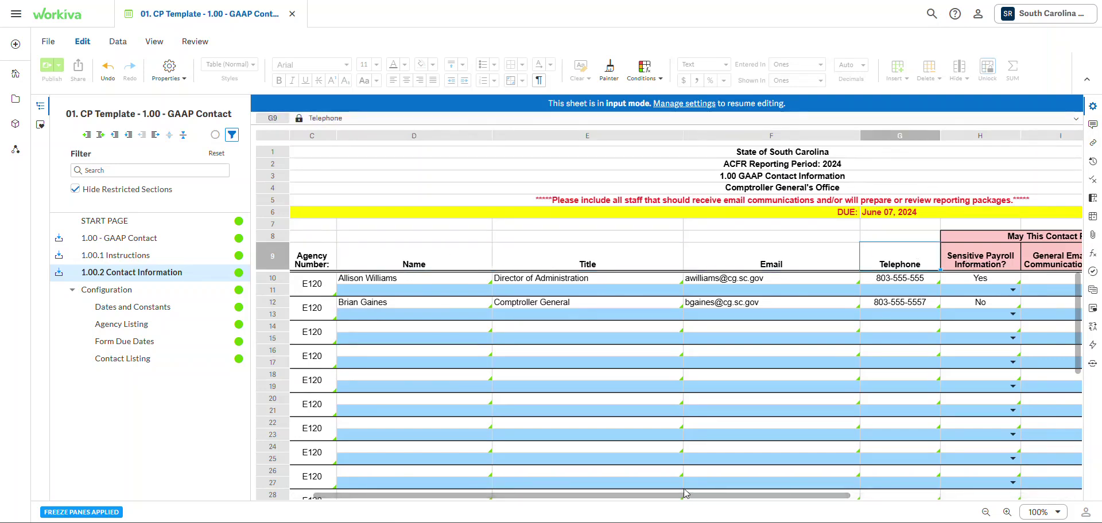
pyautogui.moveTo(691, 496); pyautogui.dragTo(879, 497)
pyautogui.moveTo(691, 258); pyautogui.dragTo(984, 263)
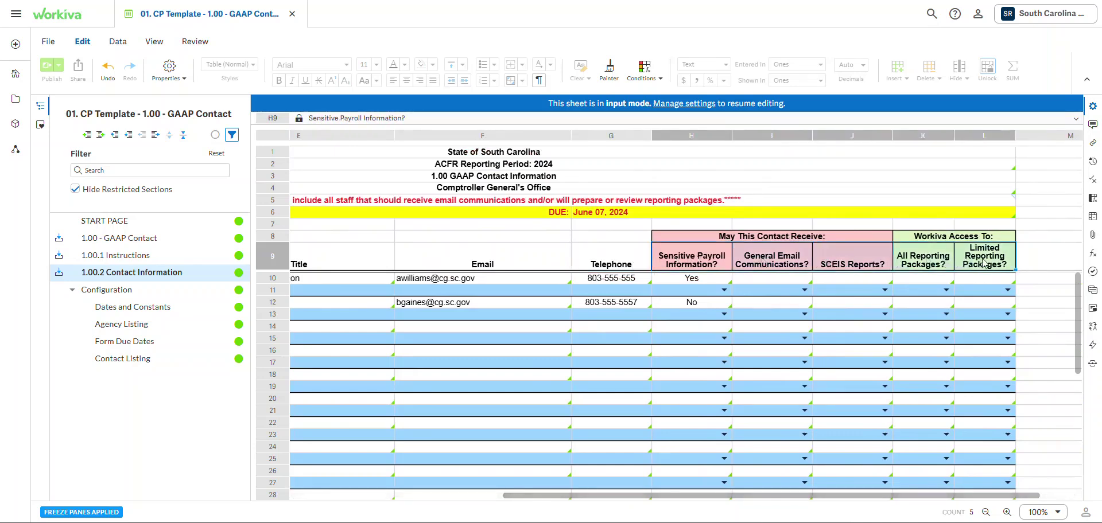
pyautogui.click(681, 282)
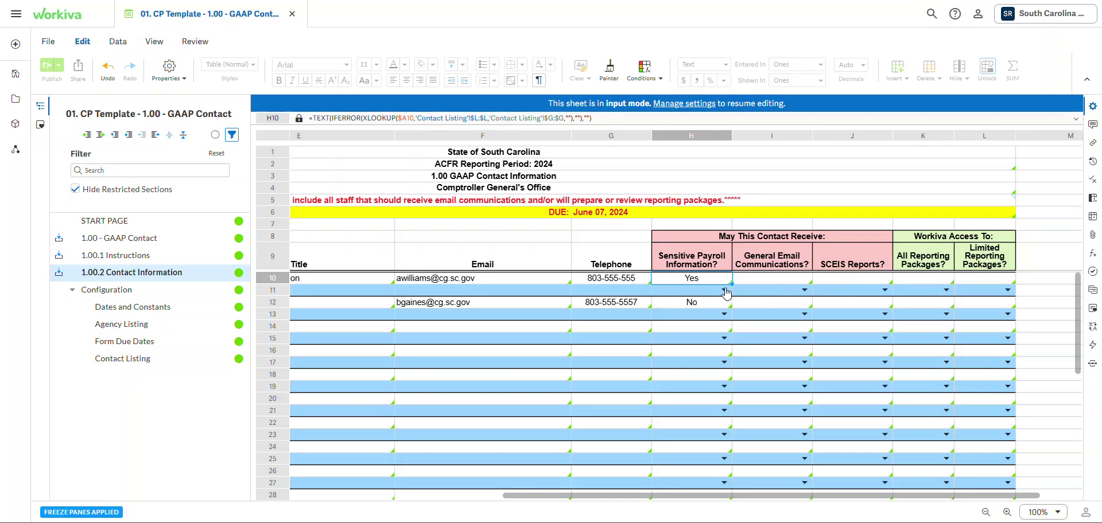
pyautogui.click(689, 263)
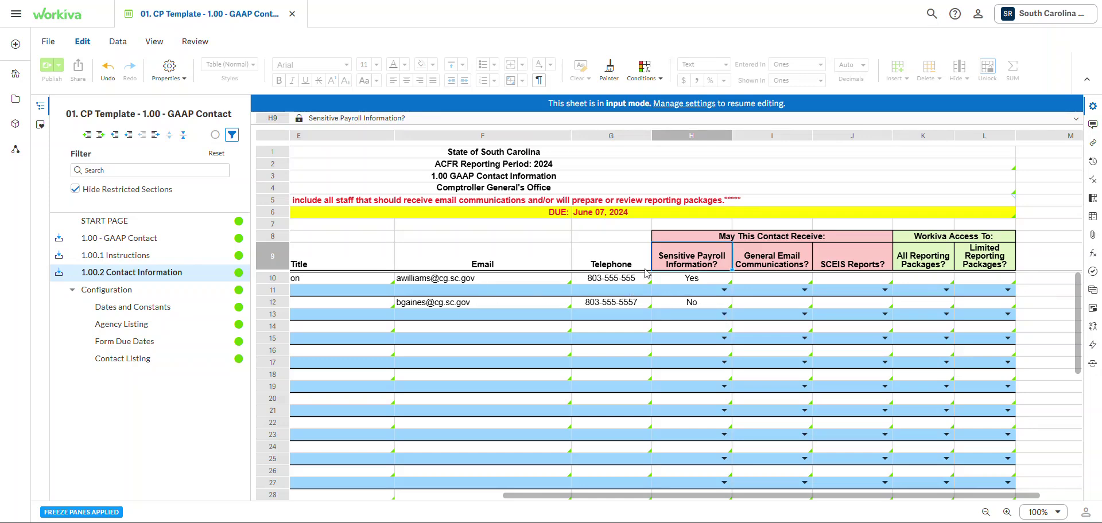
pyautogui.click(752, 254)
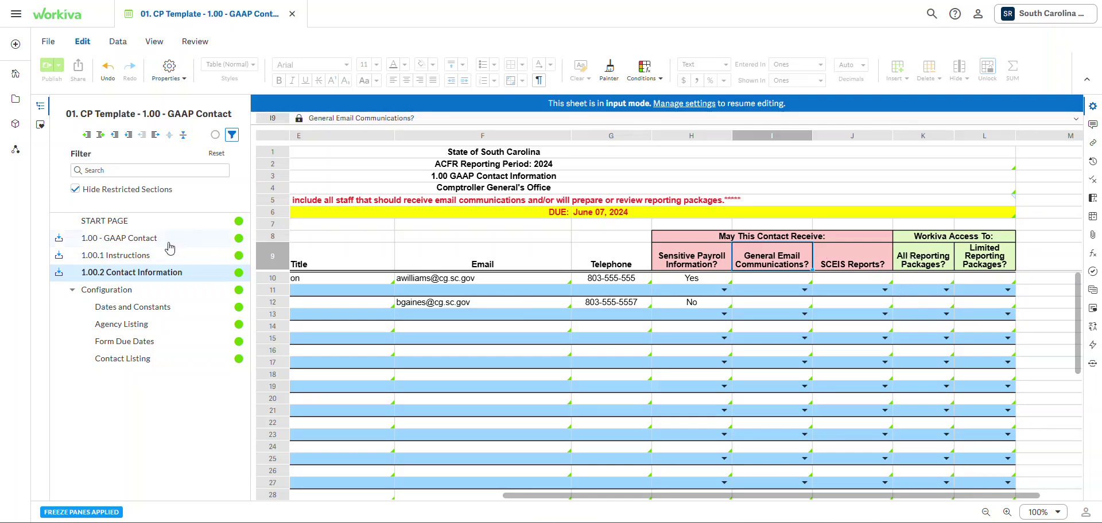
pyautogui.click(145, 252)
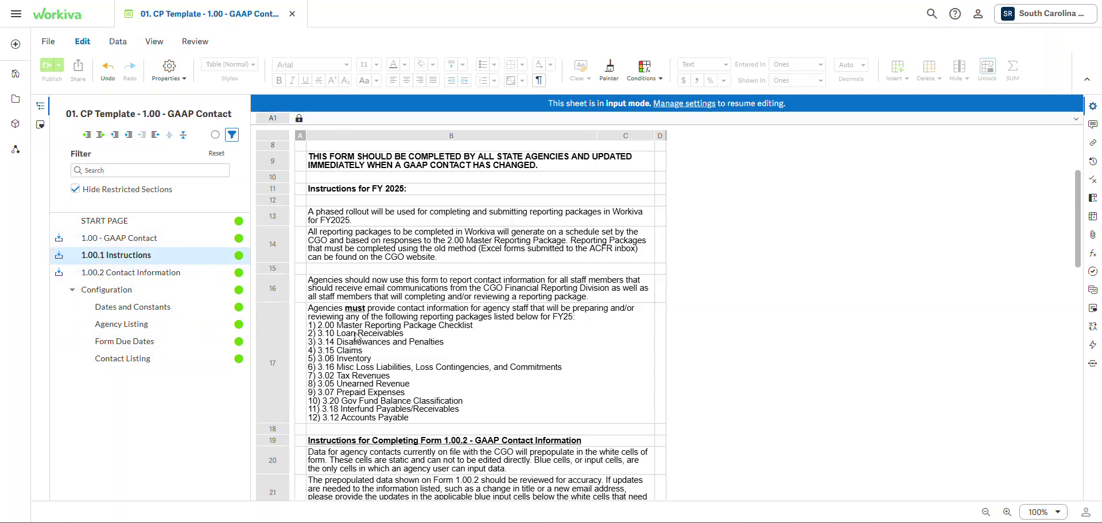
pyautogui.click(172, 275)
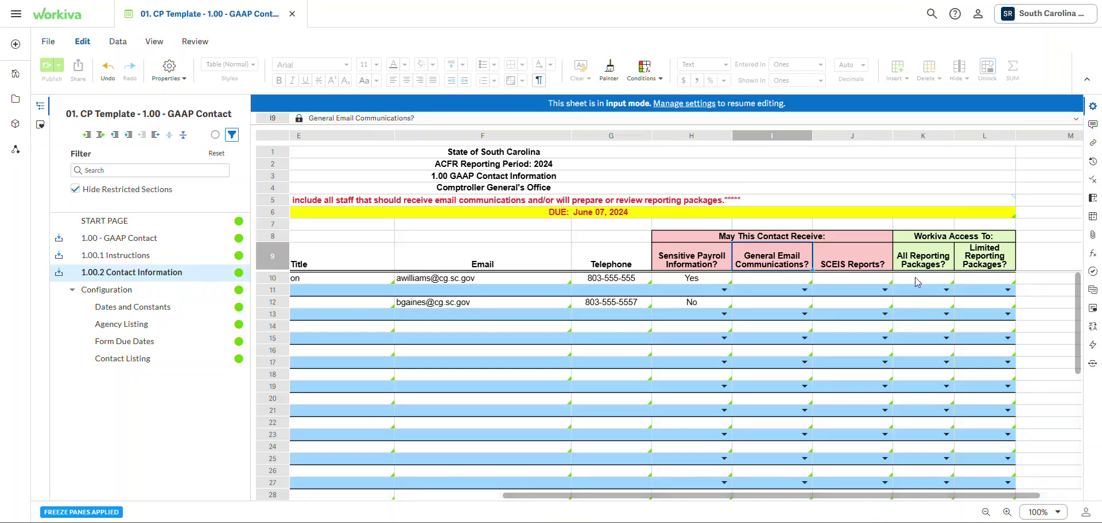
pyautogui.click(144, 255)
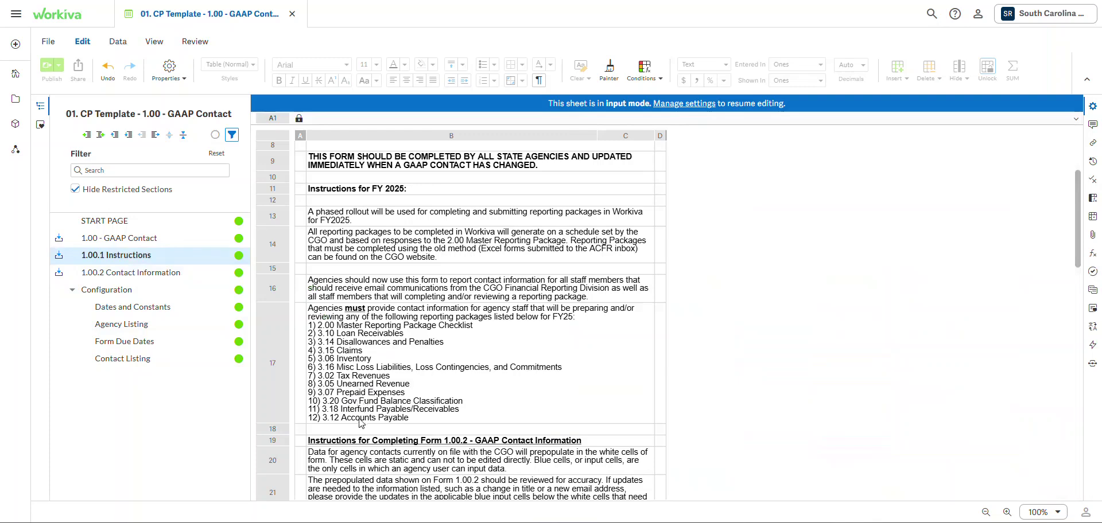
pyautogui.click(137, 275)
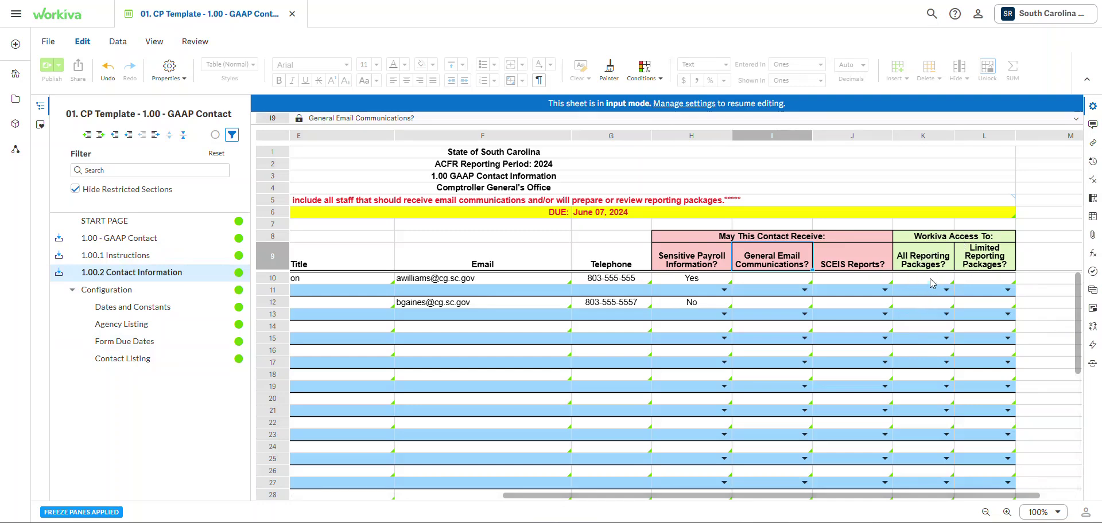
pyautogui.click(925, 261)
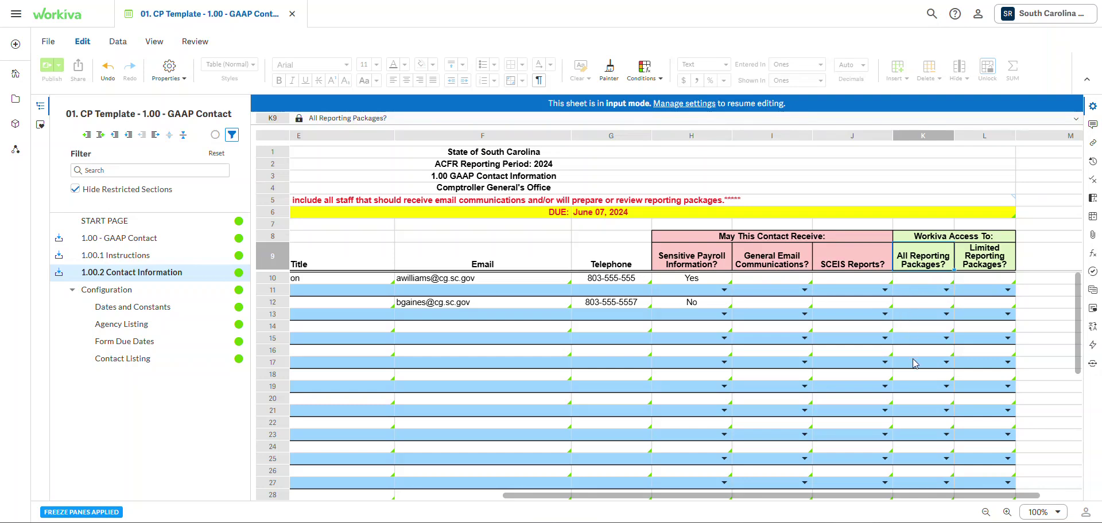
pyautogui.click(996, 259)
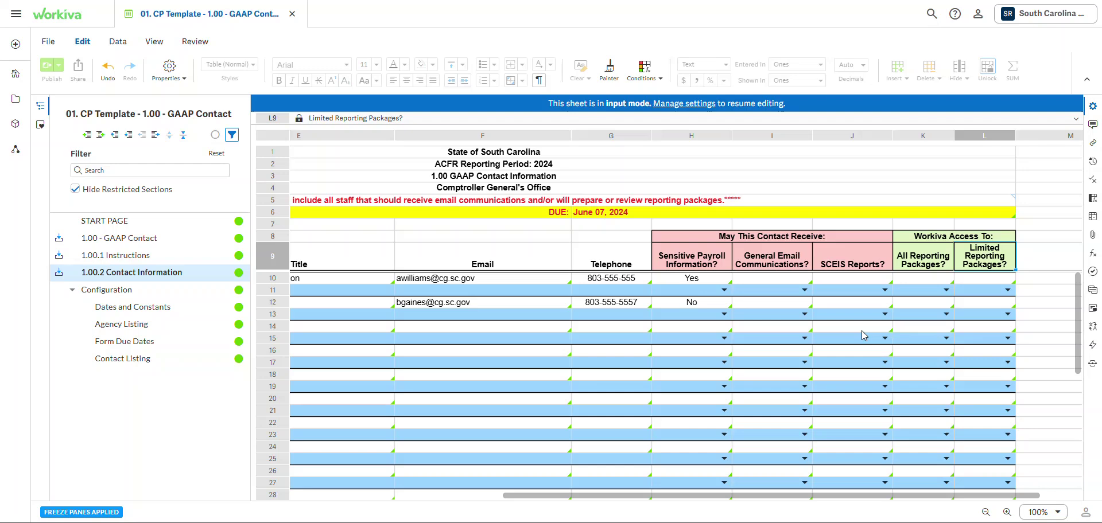
# - Set the first contact's Limited Reporting Packages (L11) to Yes, revealing 'Please contact the CGO.'
pyautogui.click(1007, 289)
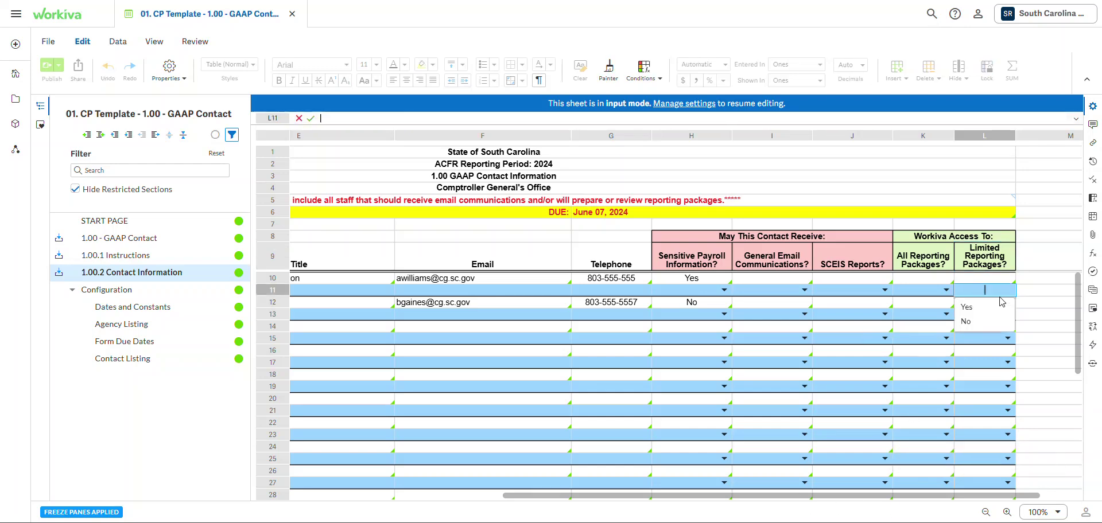
pyautogui.click(984, 307)
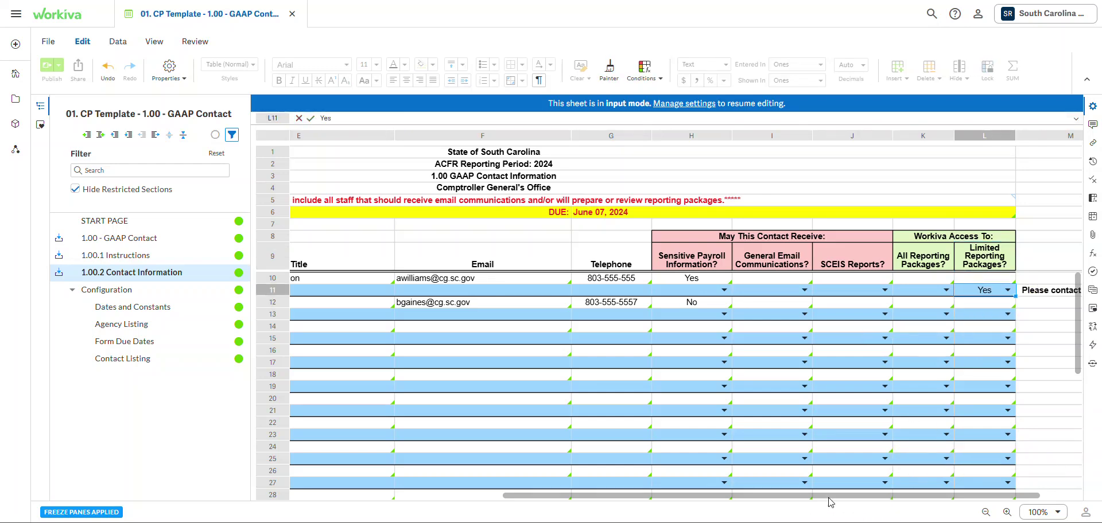
pyautogui.press('Tab')
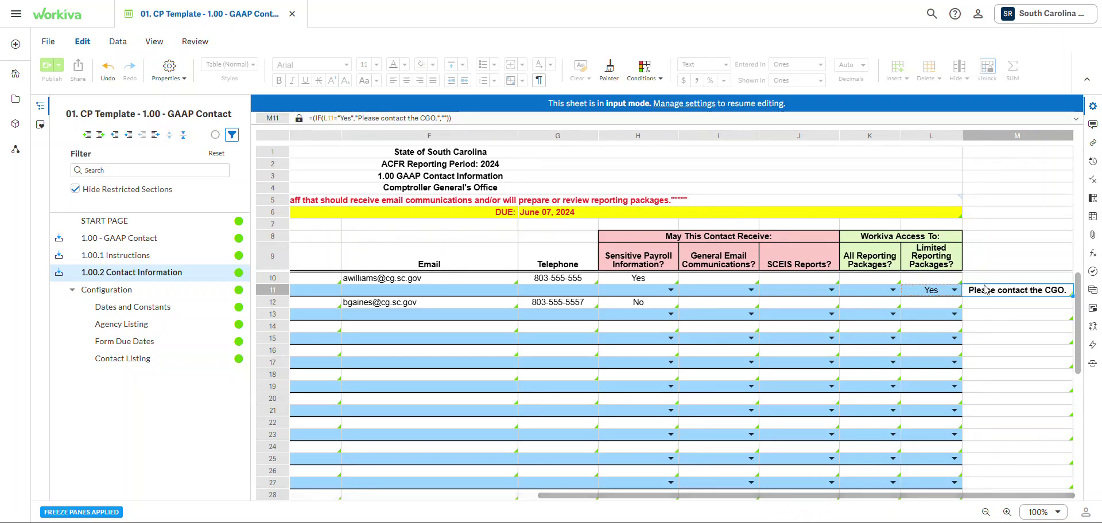
pyautogui.doubleClick(945, 294)
pyautogui.click(941, 307)
pyautogui.hscroll(-5, 449, 389)
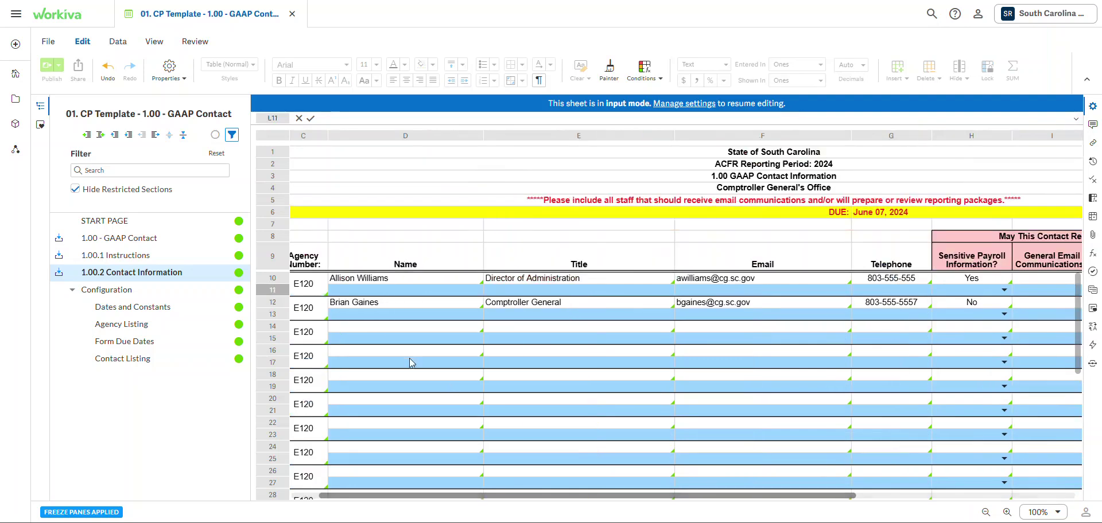
pyautogui.scroll(-2, 459, 479)
pyautogui.scroll(3, 460, 479)
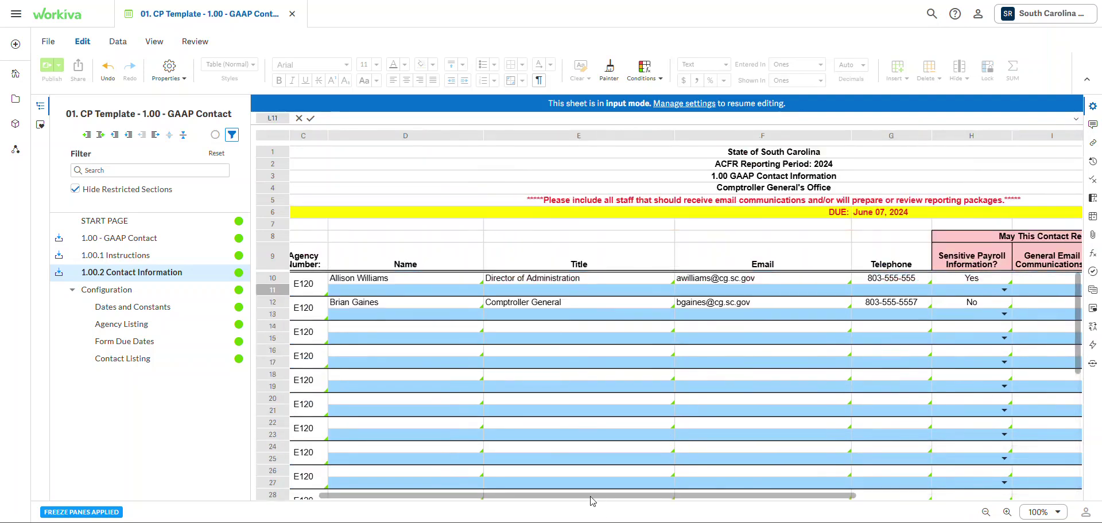
pyautogui.hscroll(2, 592, 501)
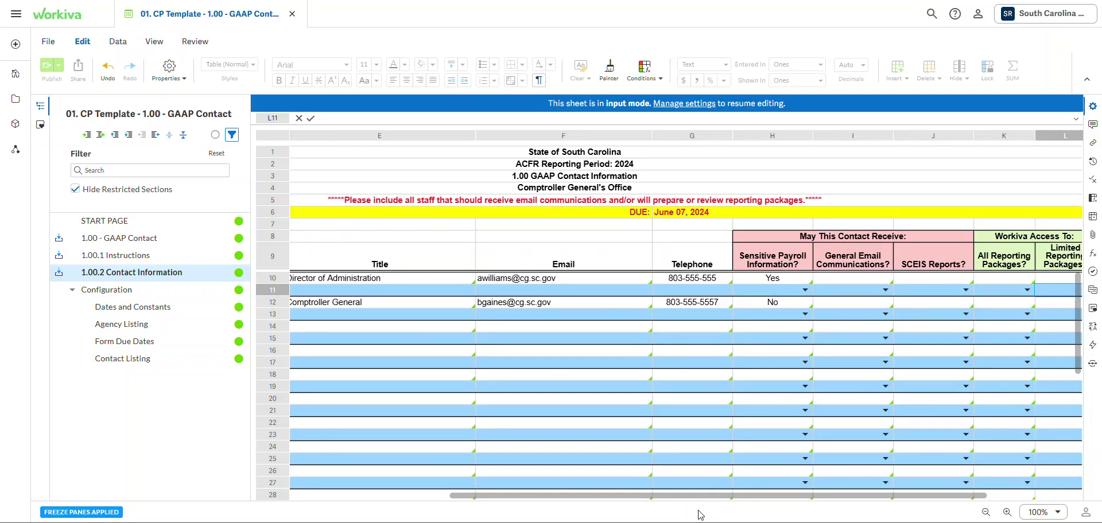
pyautogui.moveTo(690, 496); pyautogui.dragTo(450, 475)
pyautogui.scroll(-10, 410, 333)
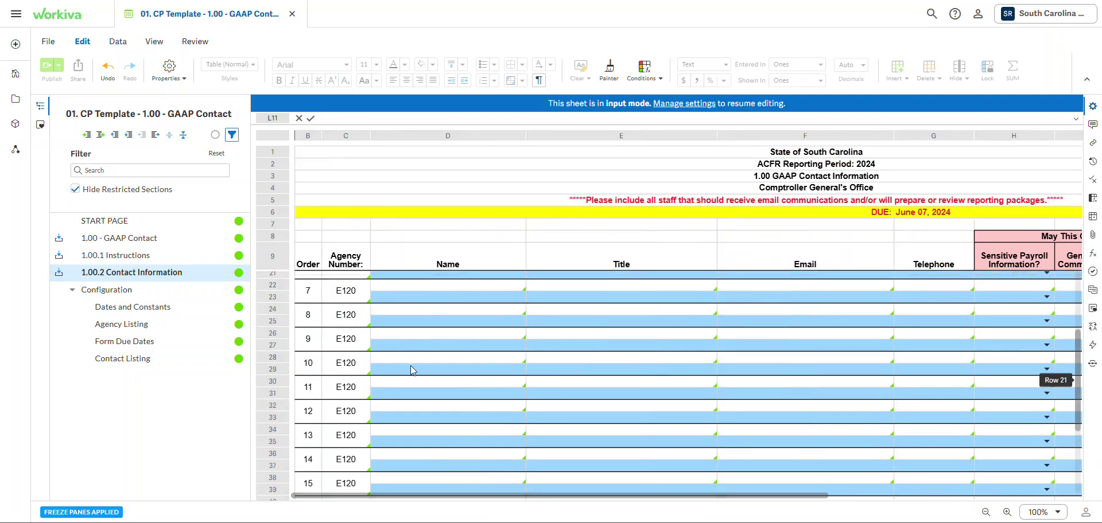
pyautogui.scroll(8, 594, 316)
pyautogui.scroll(2, 532, 326)
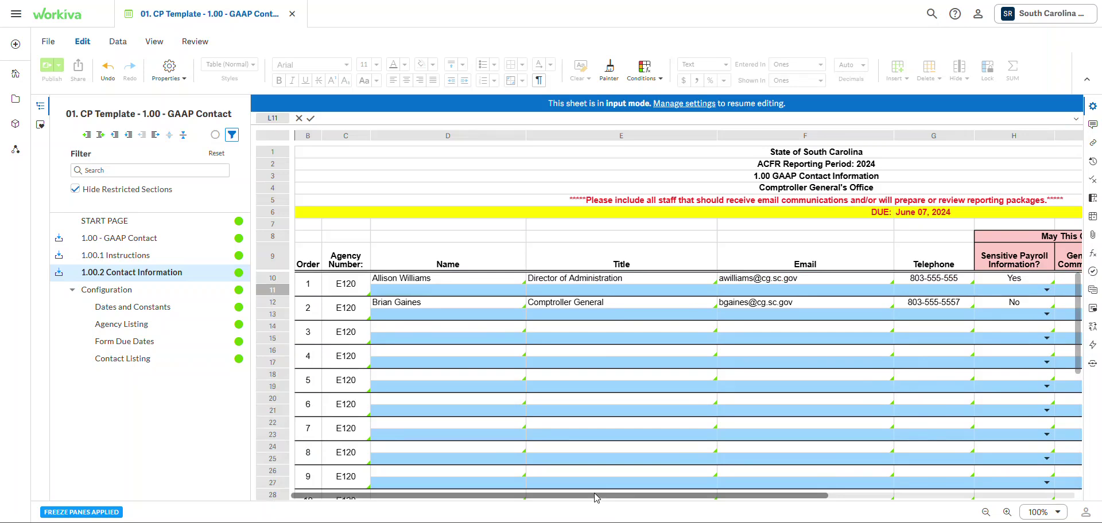
pyautogui.scroll(-5, 595, 497)
pyautogui.scroll(5, 593, 496)
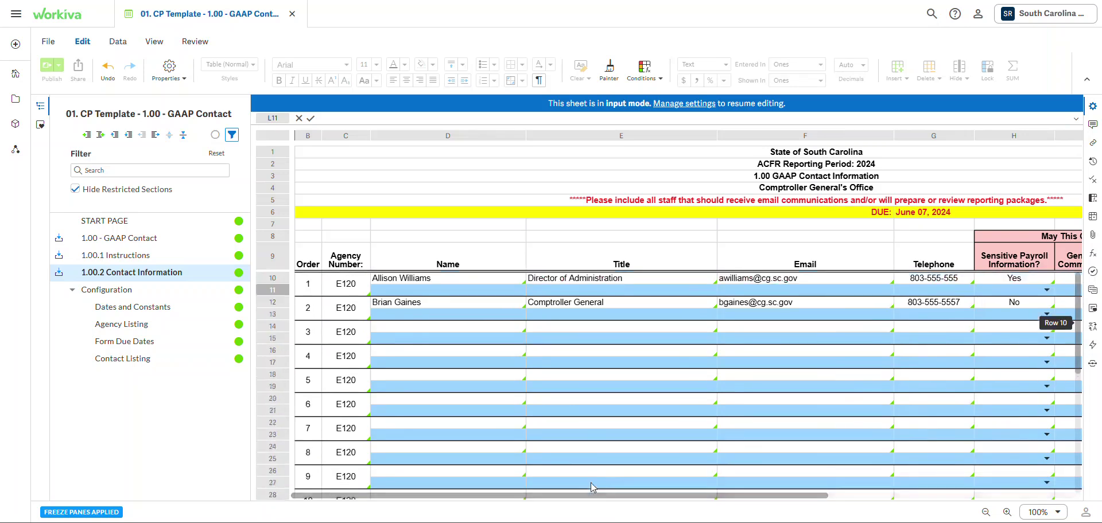
pyautogui.hscroll(5, 591, 495)
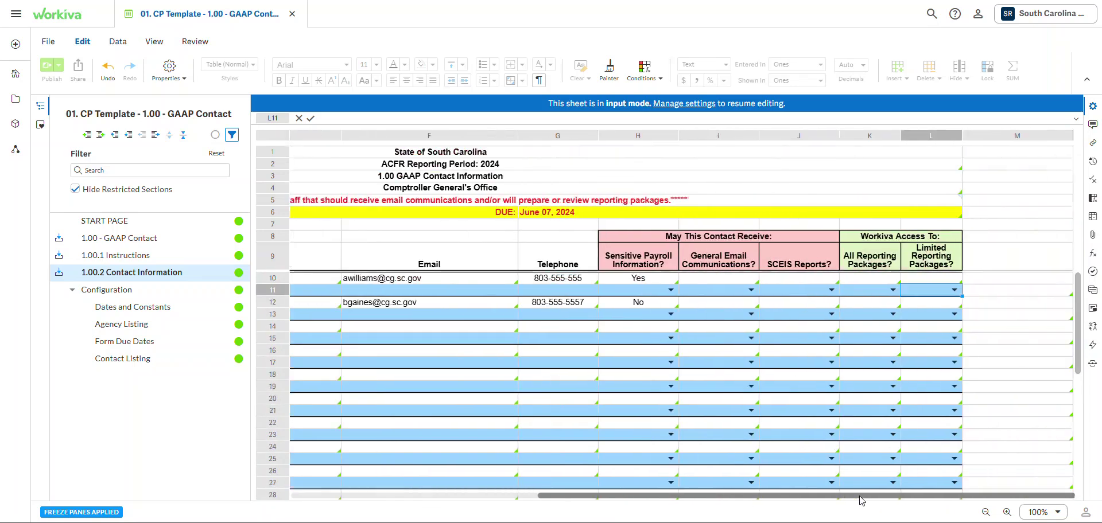
pyautogui.hscroll(-5, 531, 488)
pyautogui.moveTo(549, 497); pyautogui.dragTo(527, 485)
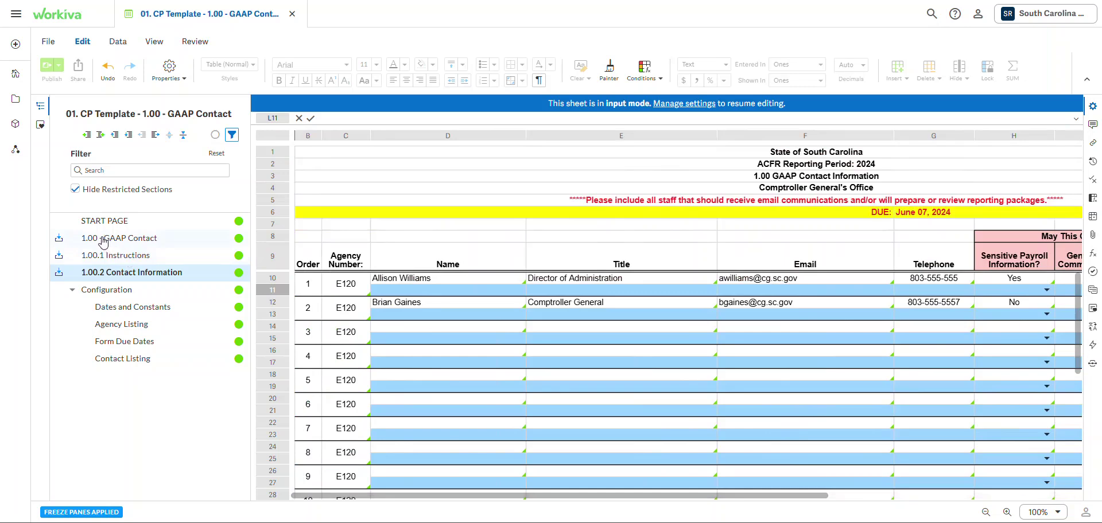
pyautogui.moveTo(642, 495)
pyautogui.mouseDown()
pyautogui.moveTo(861, 492)
pyautogui.moveTo(631, 494)
pyautogui.mouseUp()
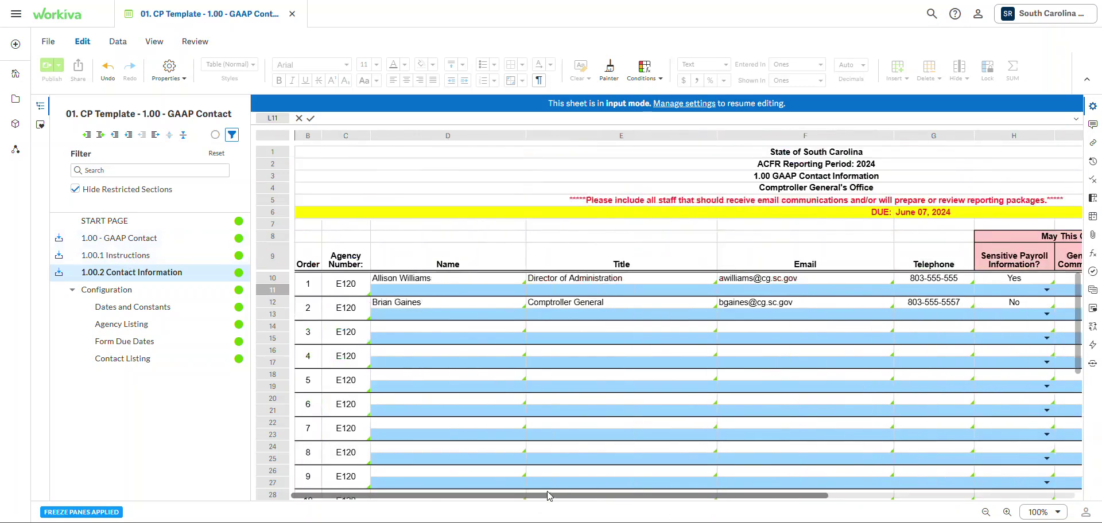
# - Open the 1.00 - GAAP Contact signature page, select preparer fields E16:E20, and review the page
pyautogui.click(117, 236)
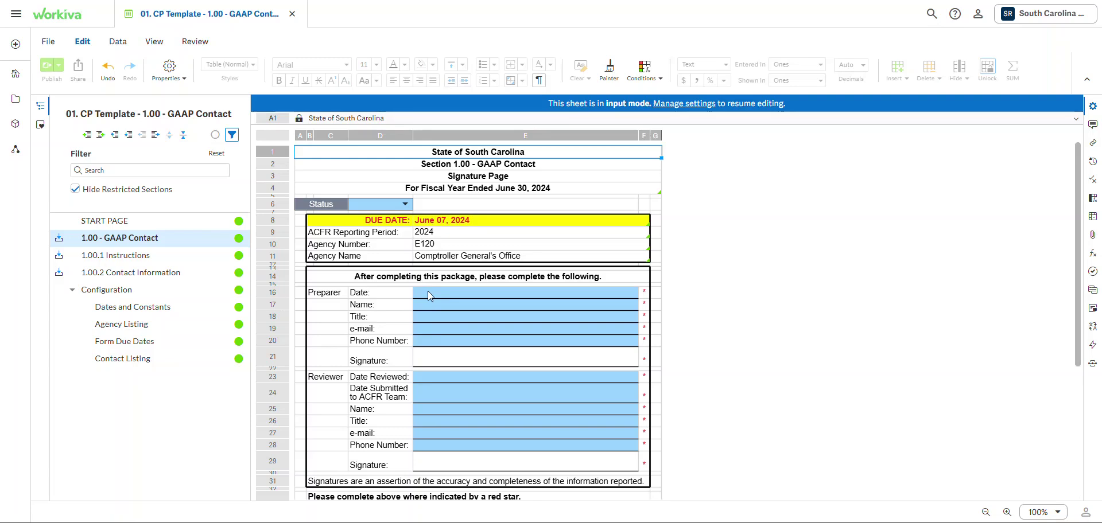
pyautogui.moveTo(429, 294); pyautogui.dragTo(425, 344)
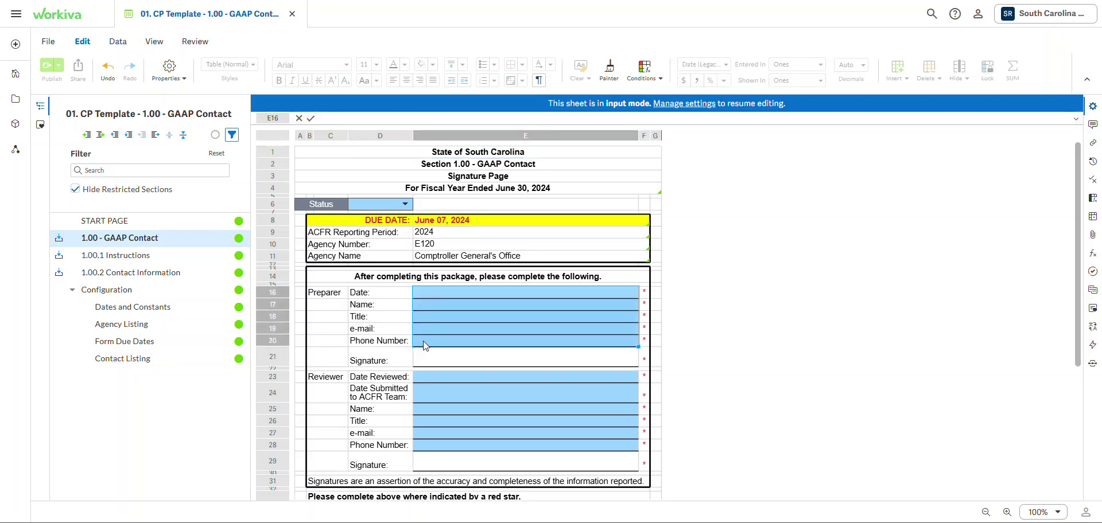
pyautogui.click(388, 306)
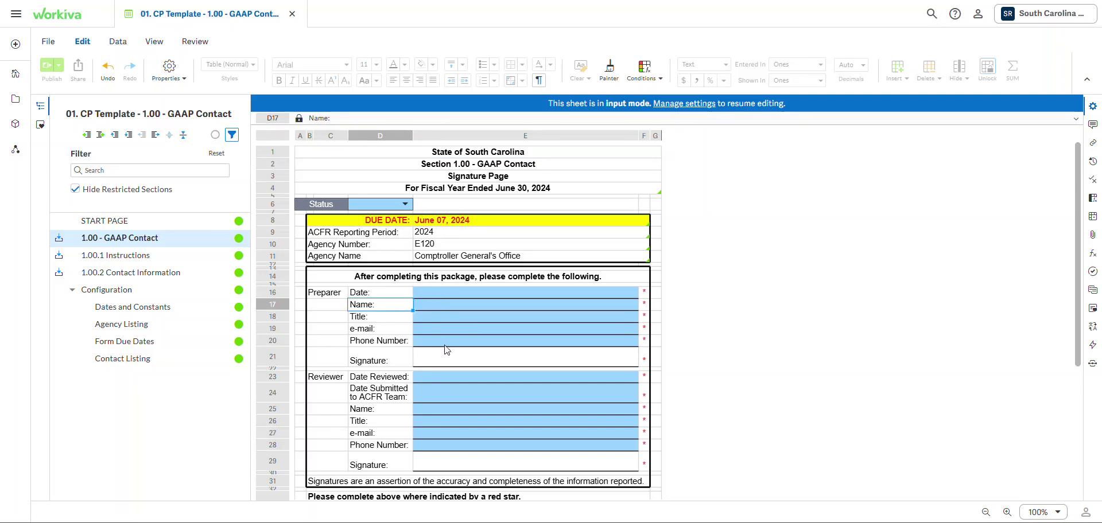
pyautogui.scroll(-1, 445, 346)
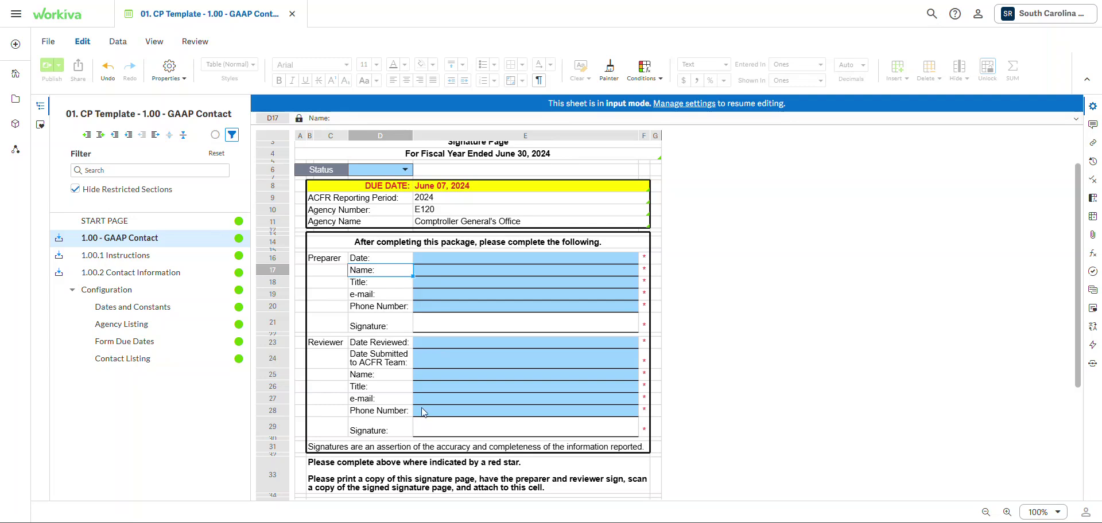
pyautogui.scroll(-1, 402, 398)
pyautogui.scroll(1, 393, 282)
pyautogui.scroll(-1, 398, 319)
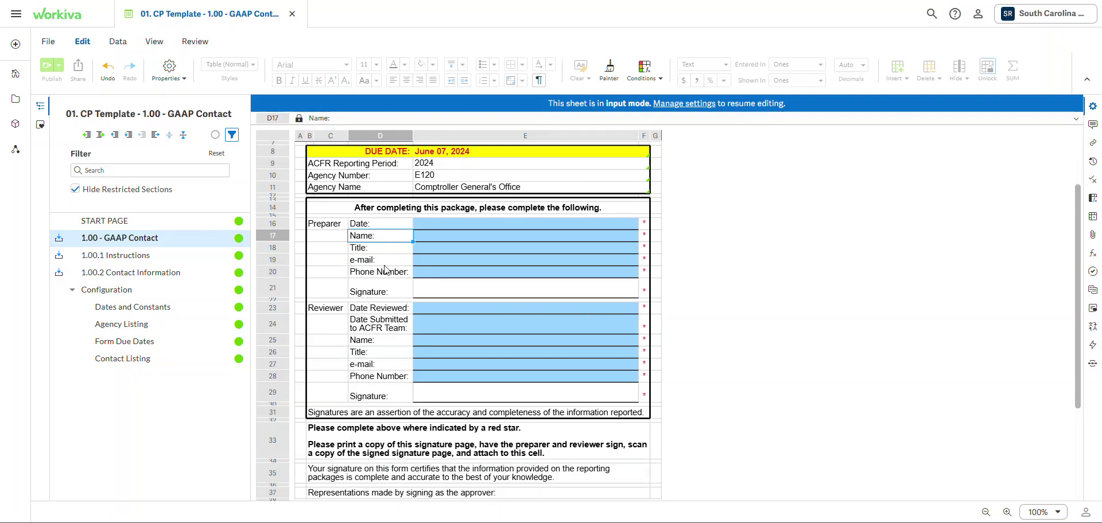
pyautogui.scroll(1, 360, 328)
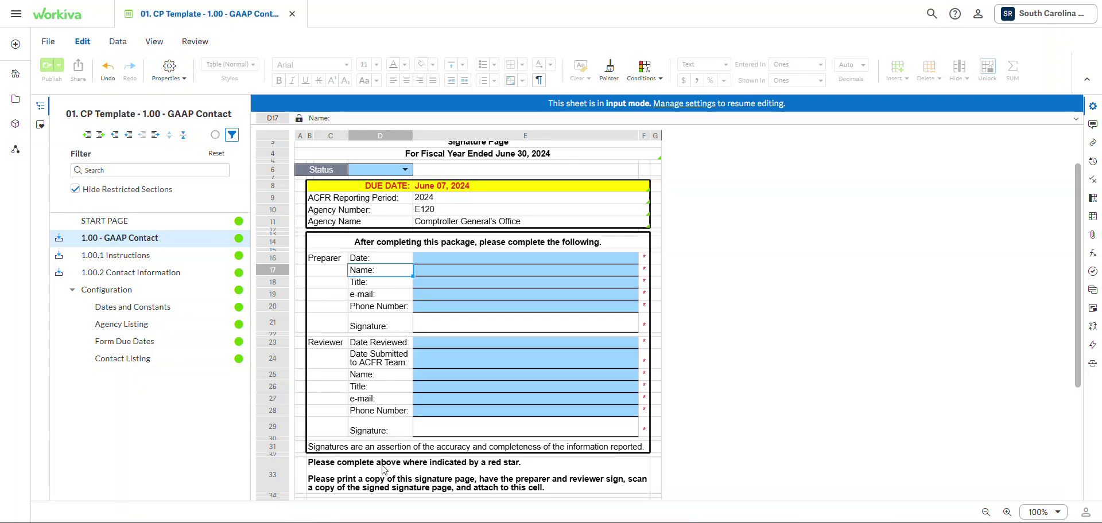
pyautogui.click(383, 469)
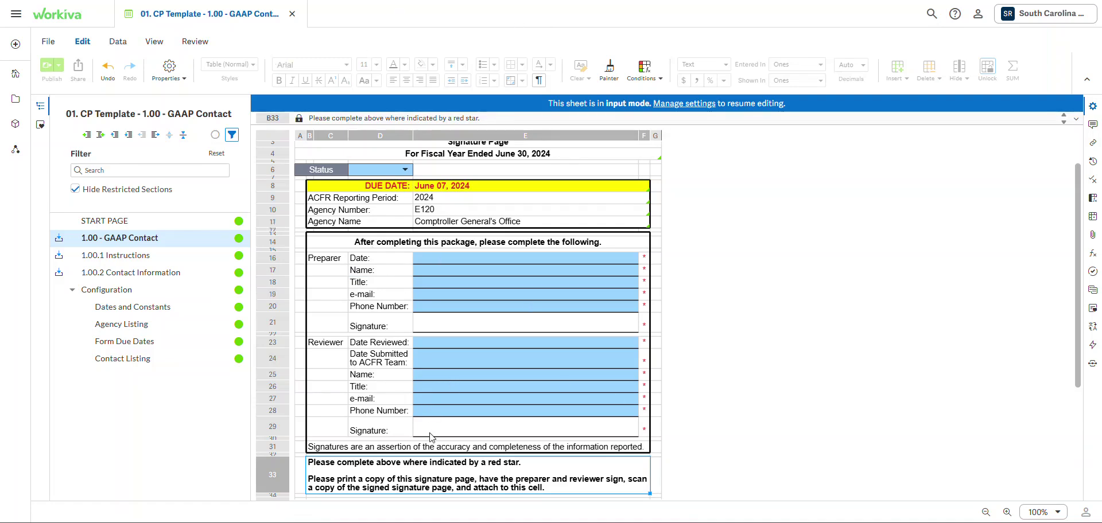
pyautogui.scroll(-1, 281, 274)
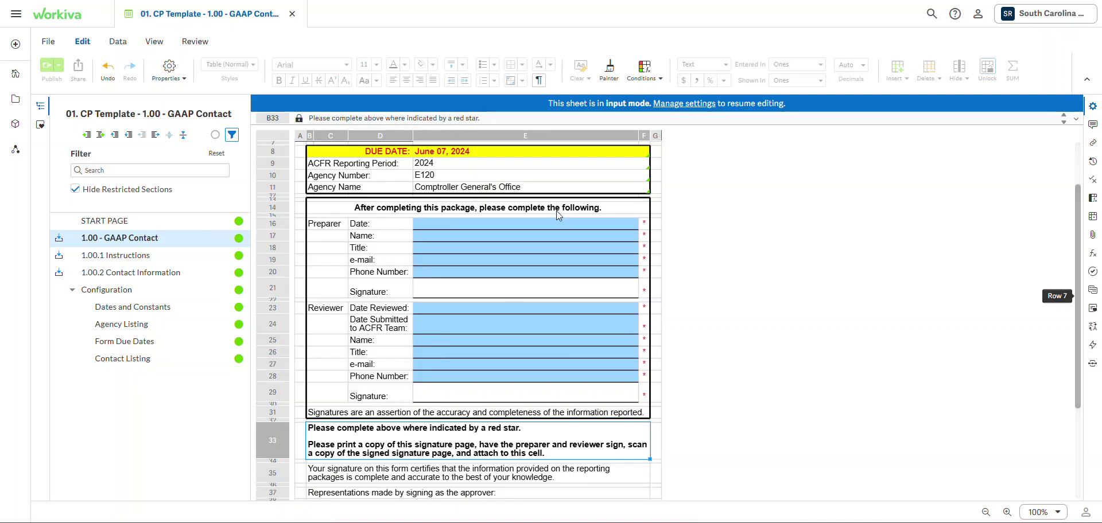
pyautogui.scroll(2, 410, 356)
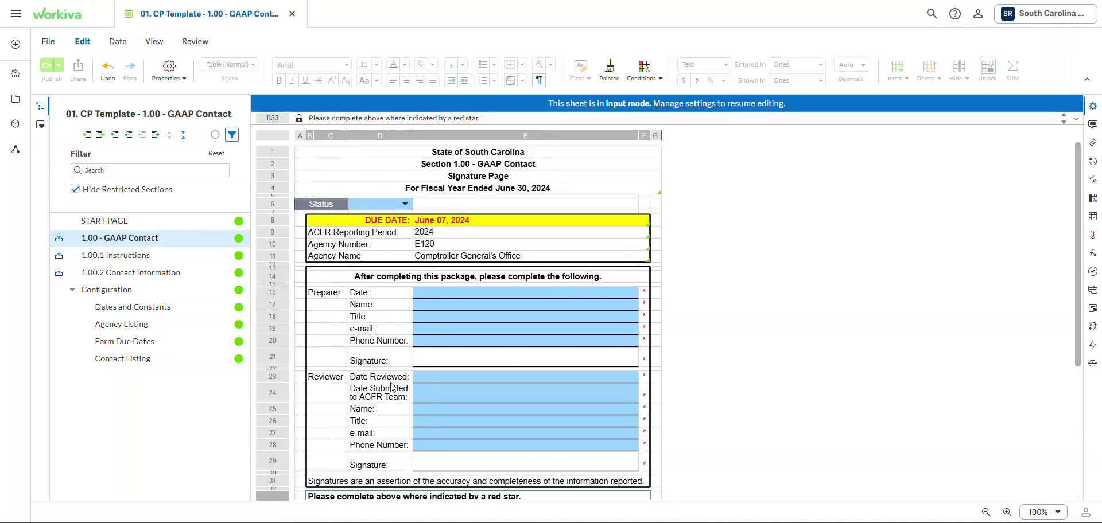
pyautogui.scroll(-2, 392, 386)
pyautogui.scroll(2, 367, 395)
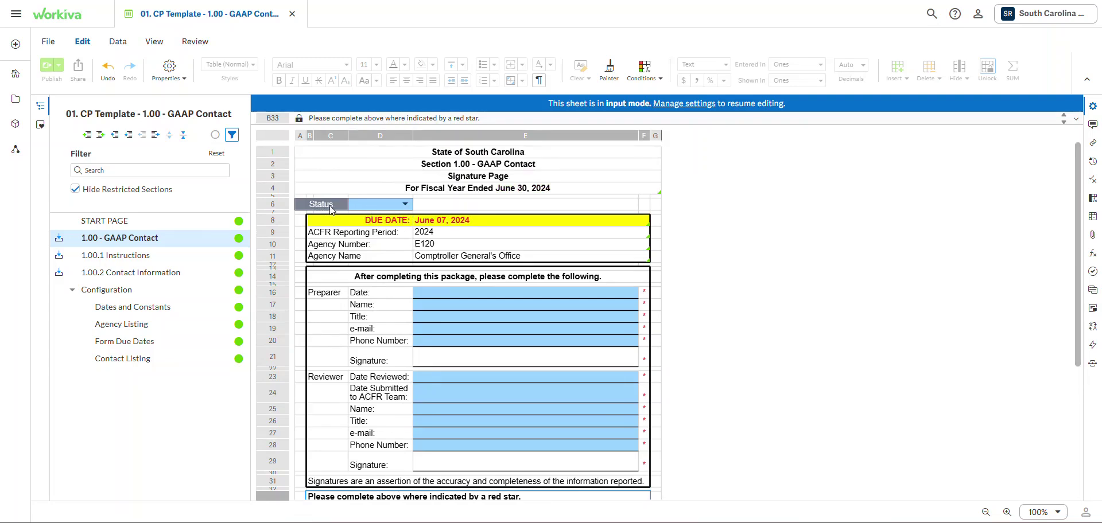
pyautogui.click(388, 206)
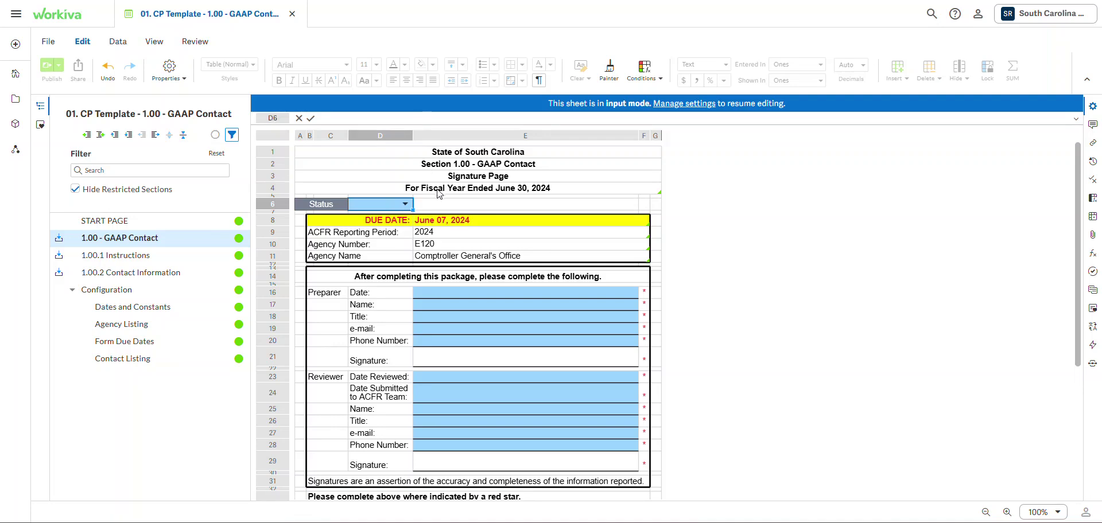
pyautogui.click(405, 205)
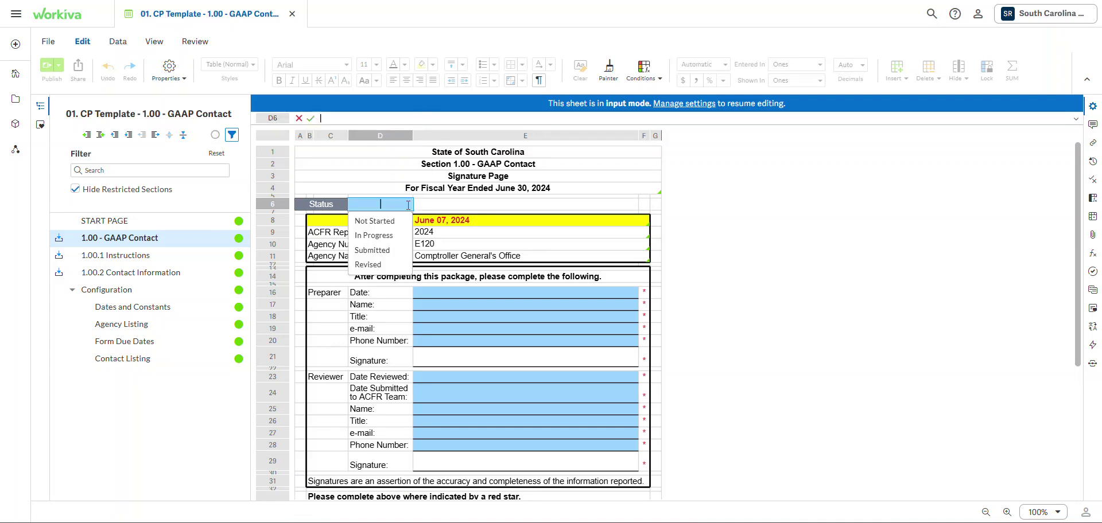
pyautogui.click(378, 256)
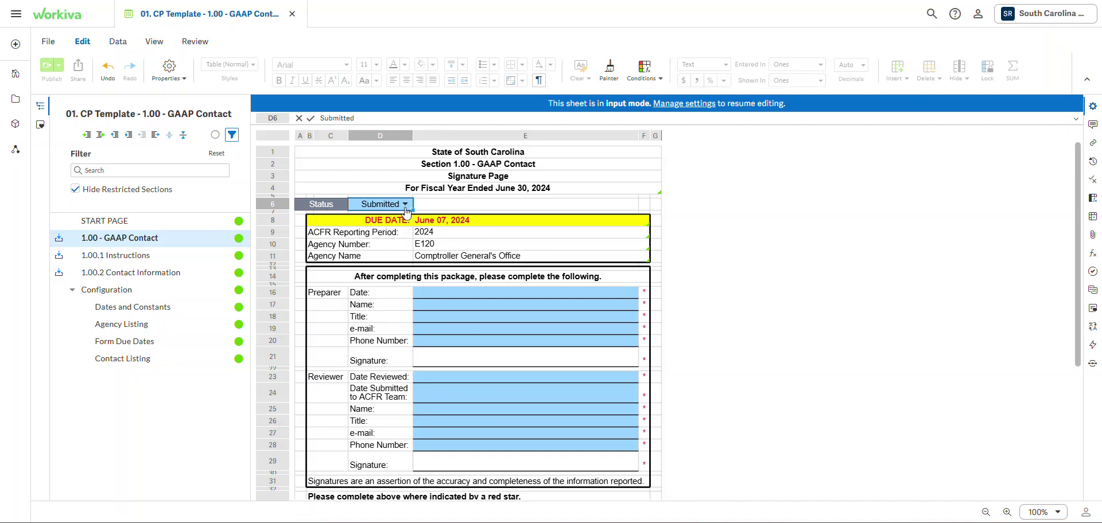
pyautogui.click(406, 209)
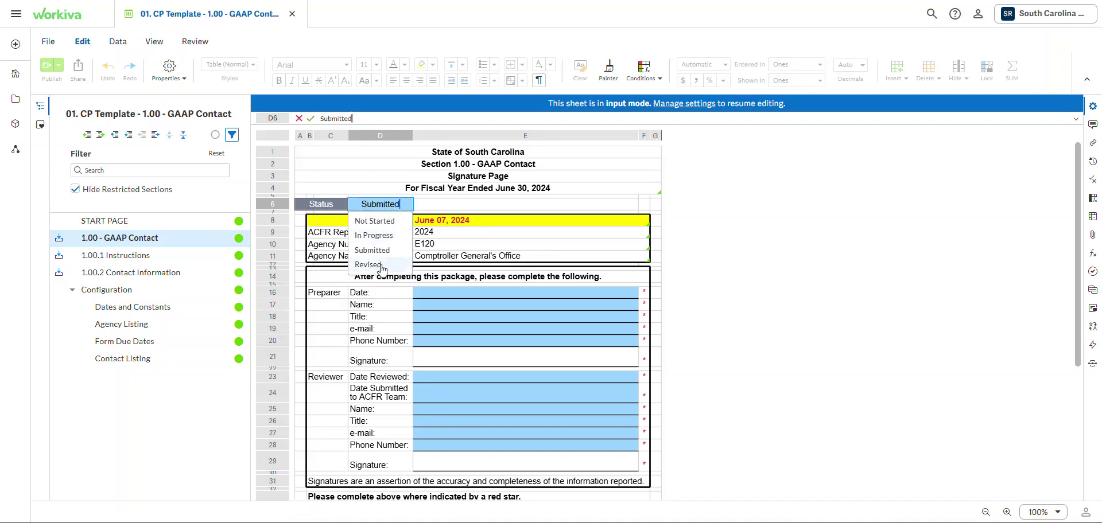
pyautogui.press('Escape')
pyautogui.press('BackSpace')
pyautogui.click(99, 274)
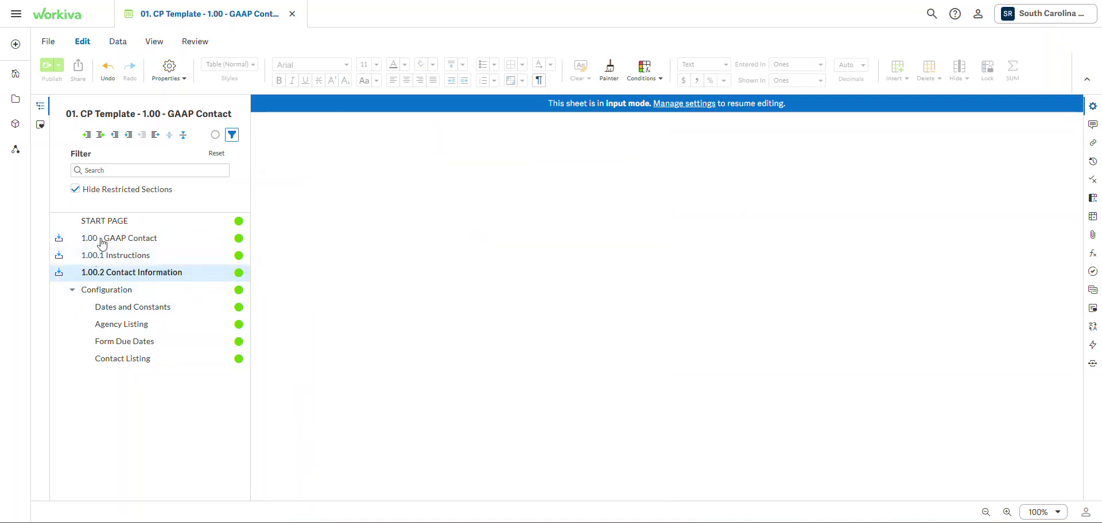
pyautogui.moveTo(508, 496); pyautogui.dragTo(631, 512)
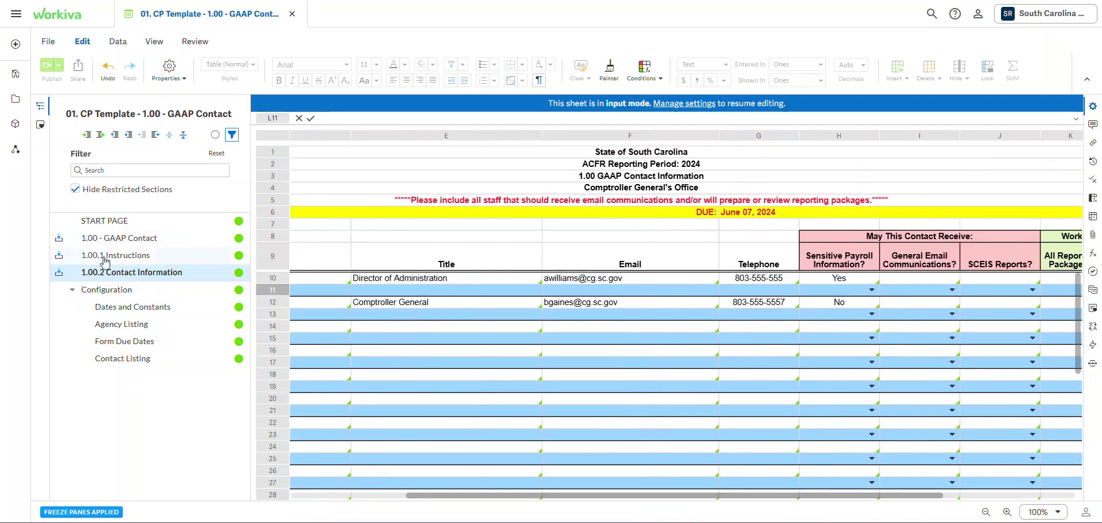
pyautogui.click(100, 240)
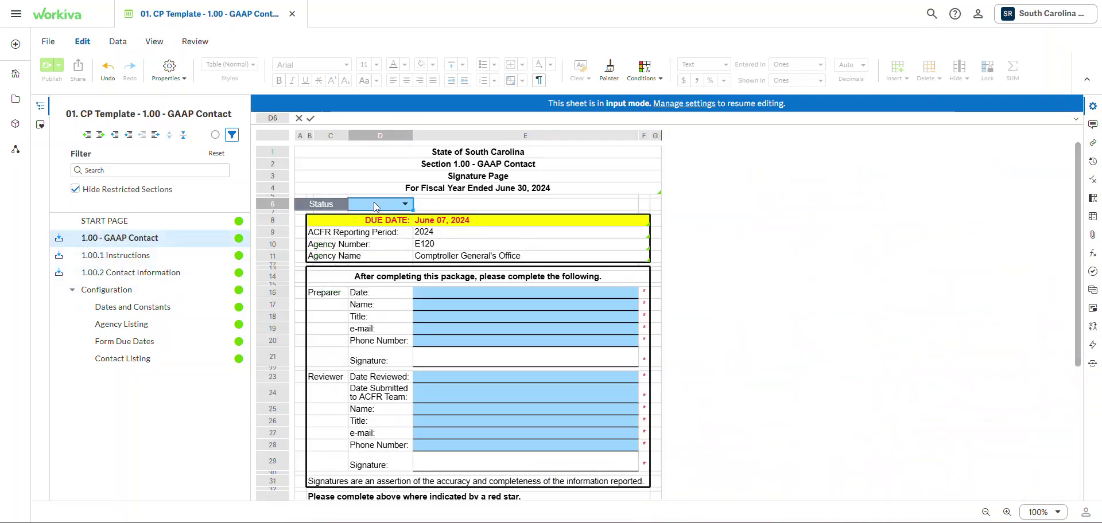